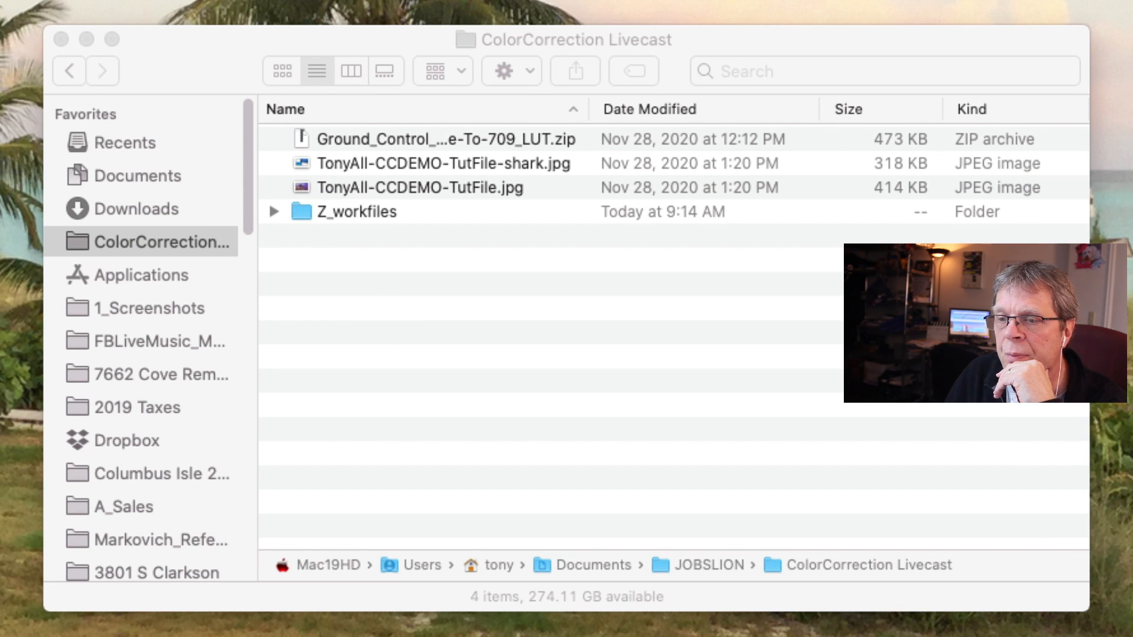
Step: Extract the Ground_Control Apex Protune-To-709 LUT zip archive and check the contents of the extracted folder
key(super+Tab)
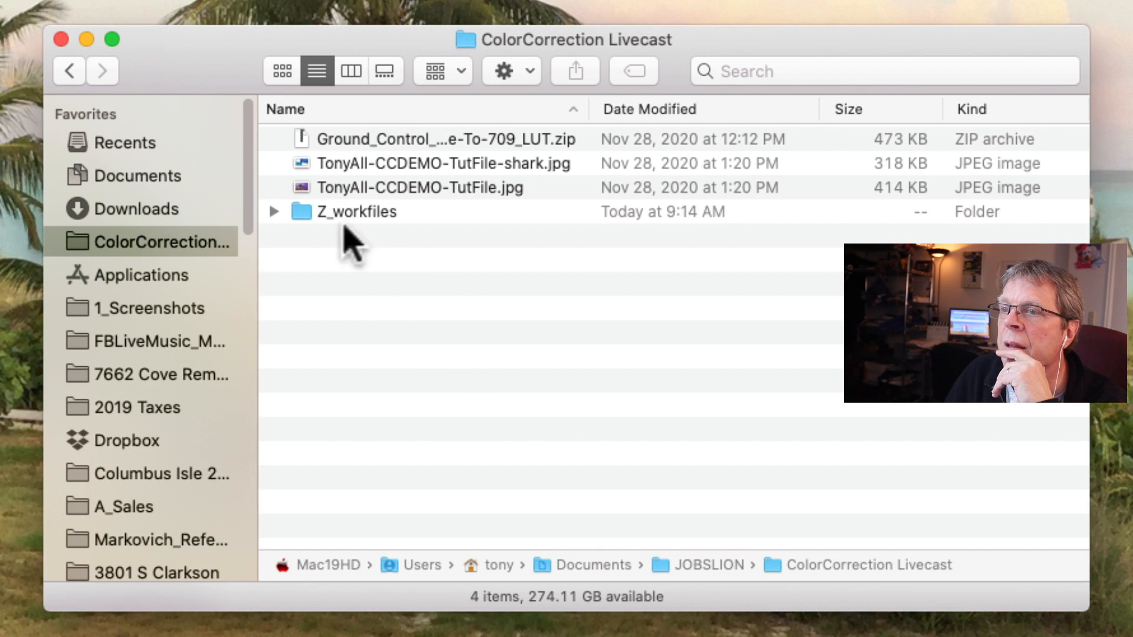
double_click(313, 143)
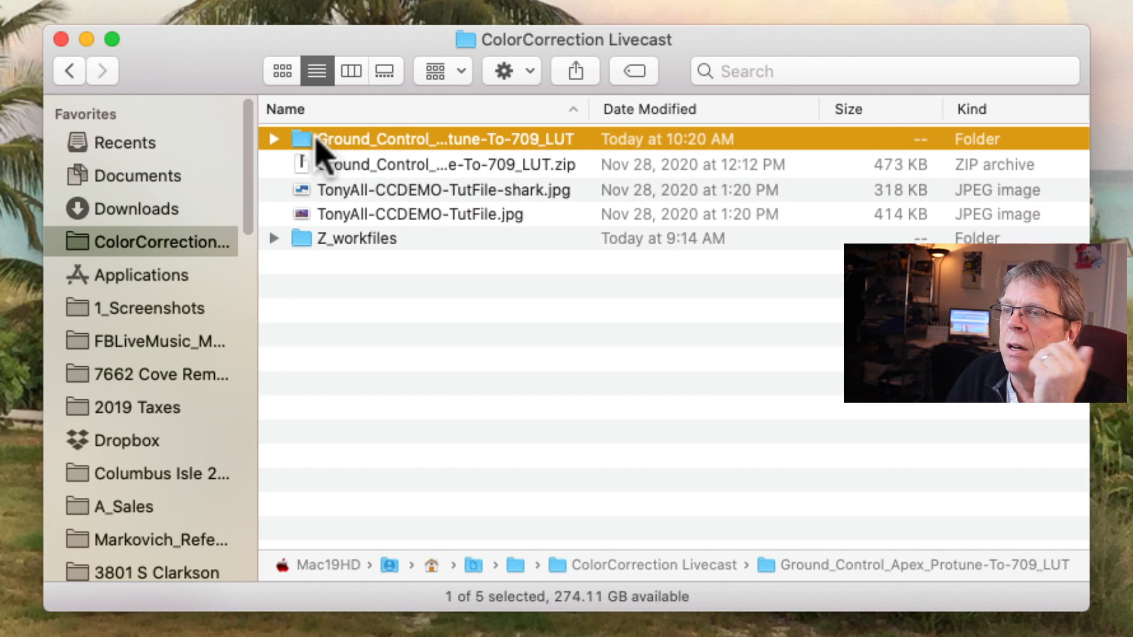
click(274, 140)
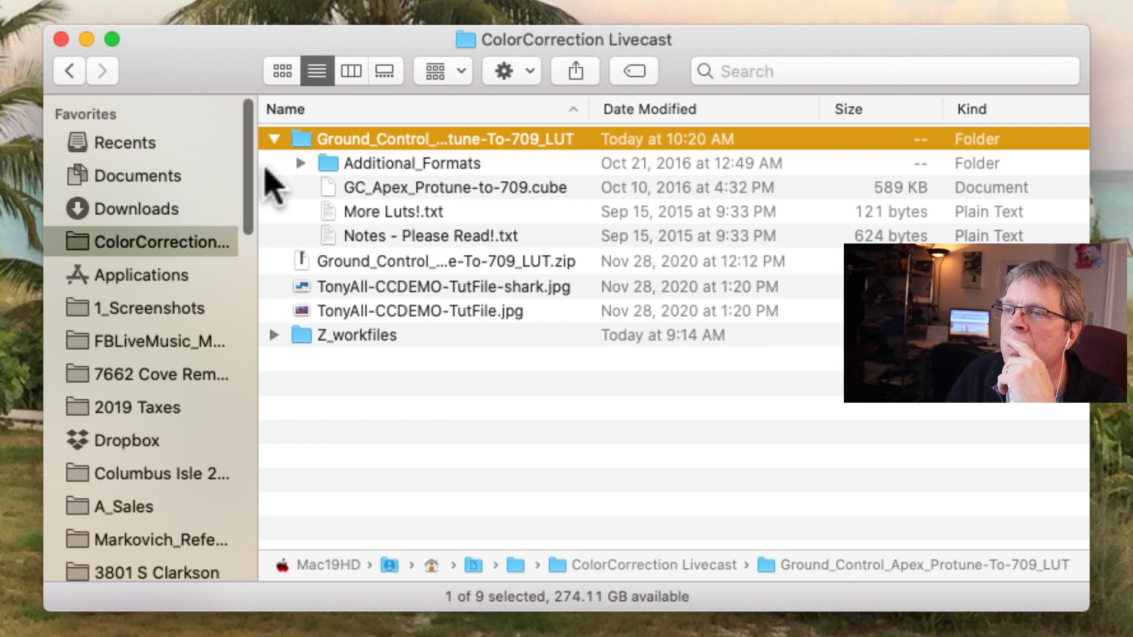
click(274, 139)
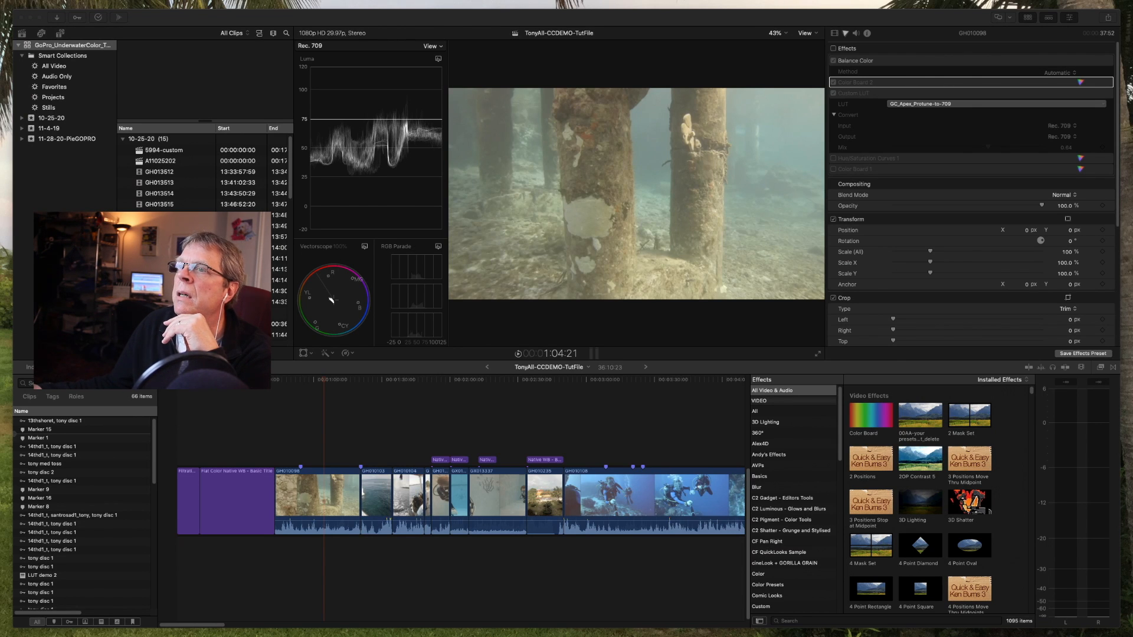
Step: Switch to Final Cut Pro and enable the effects on the first underwater video clip, the one showing pilings
click(744, 20)
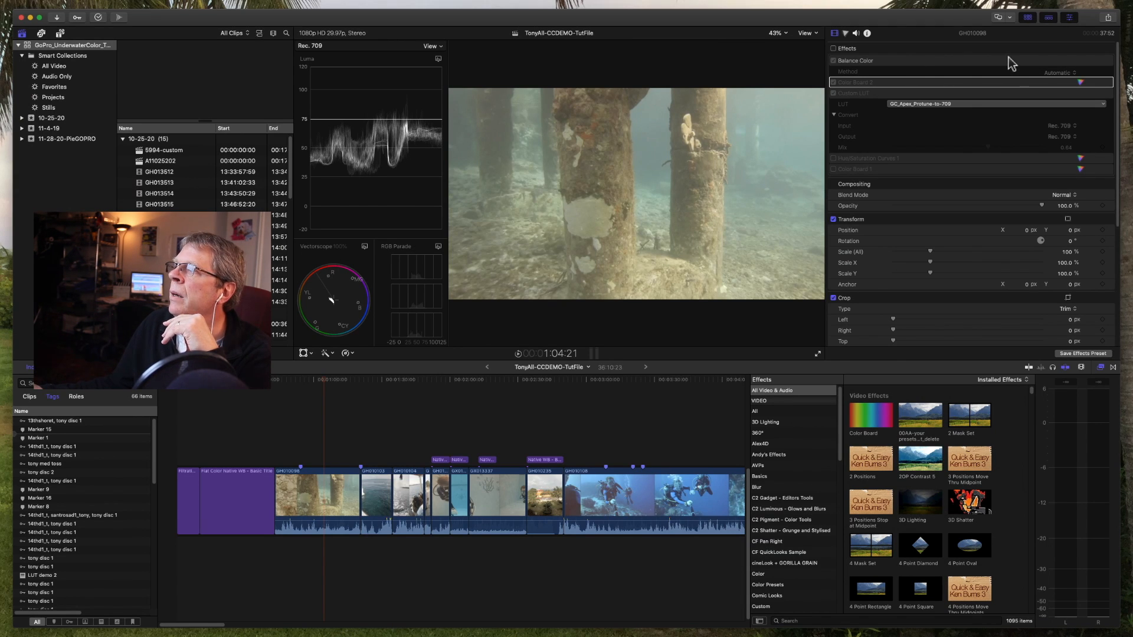
mouse_move(1032, 88)
mouse_down()
mouse_move(1019, 328)
mouse_move(1115, 591)
mouse_move(1094, 572)
mouse_up()
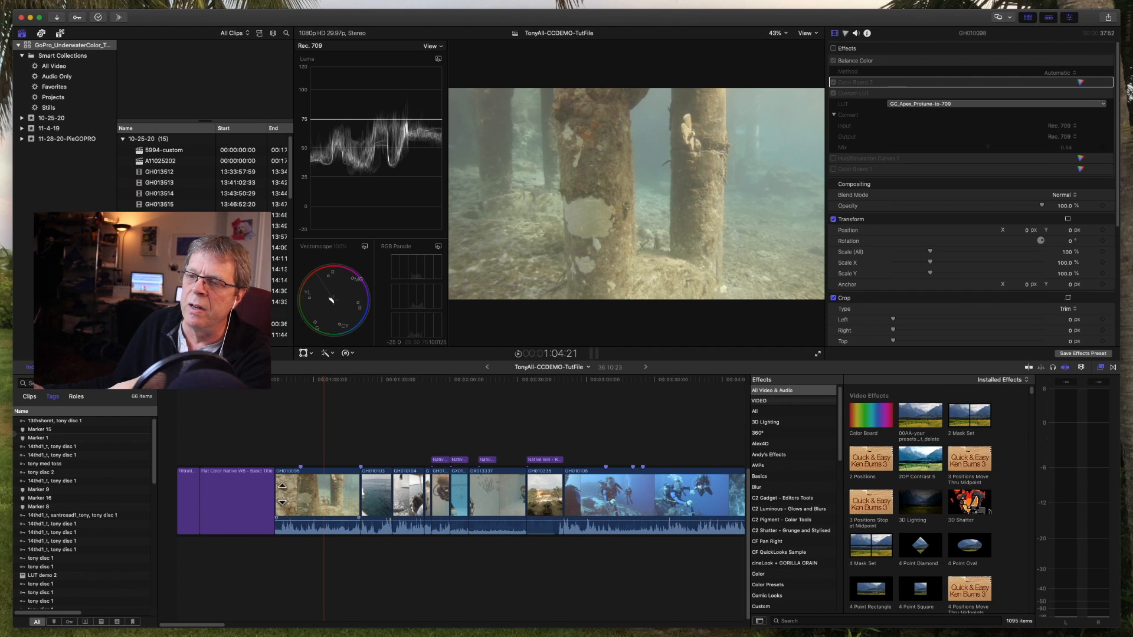
click(326, 501)
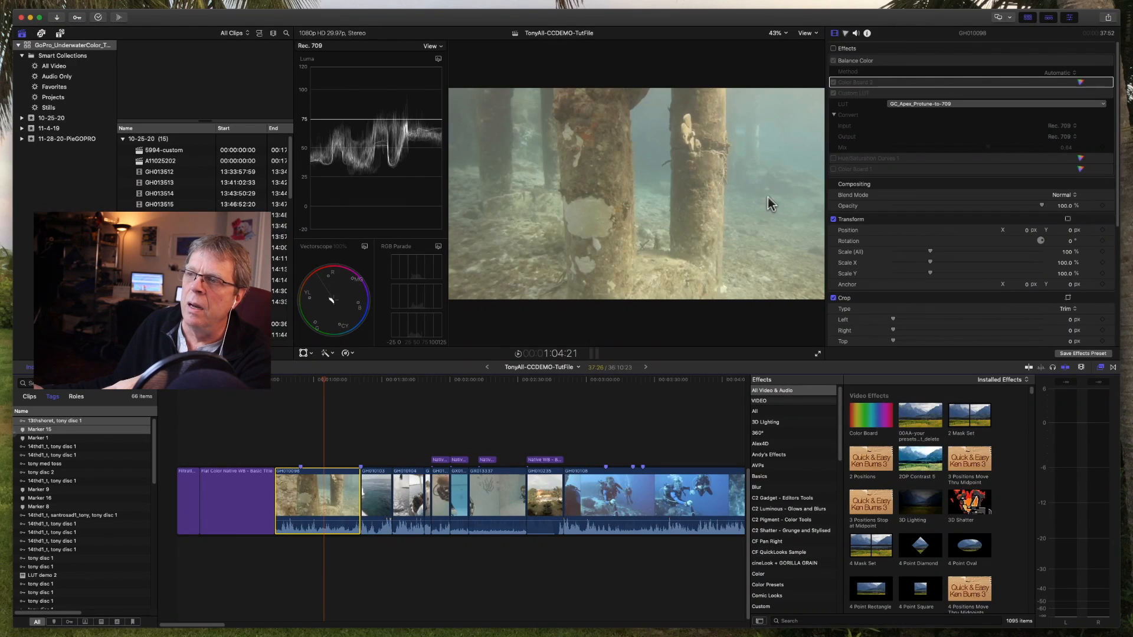
click(834, 49)
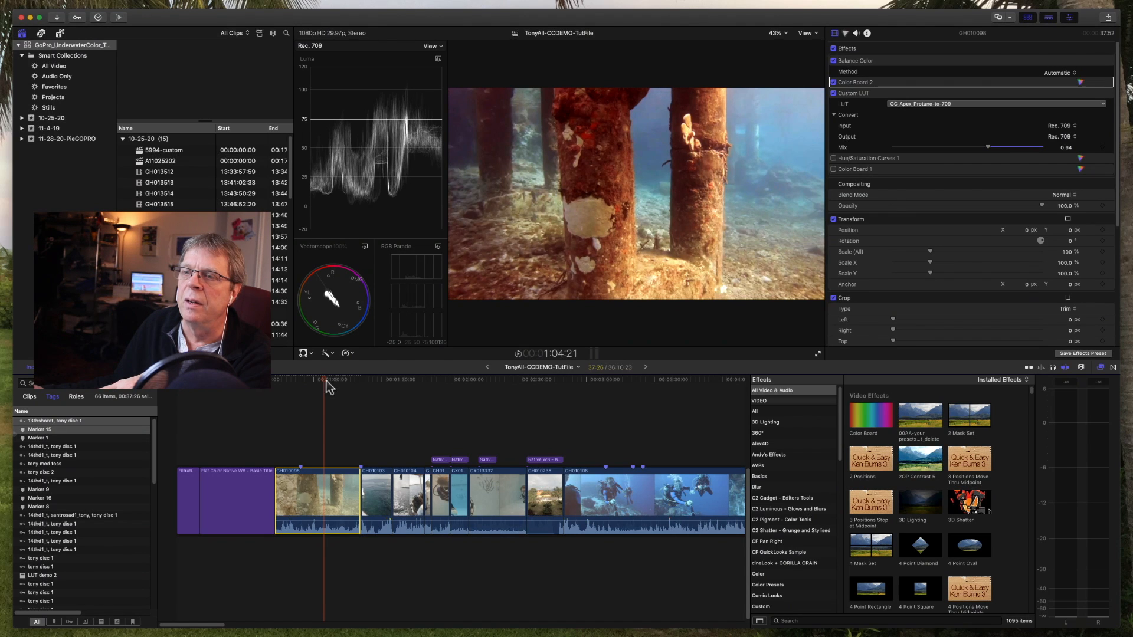
Step: Compare the diver frame at 54:10 with the clip's effects turned off and on
drag(324, 380, 301, 382)
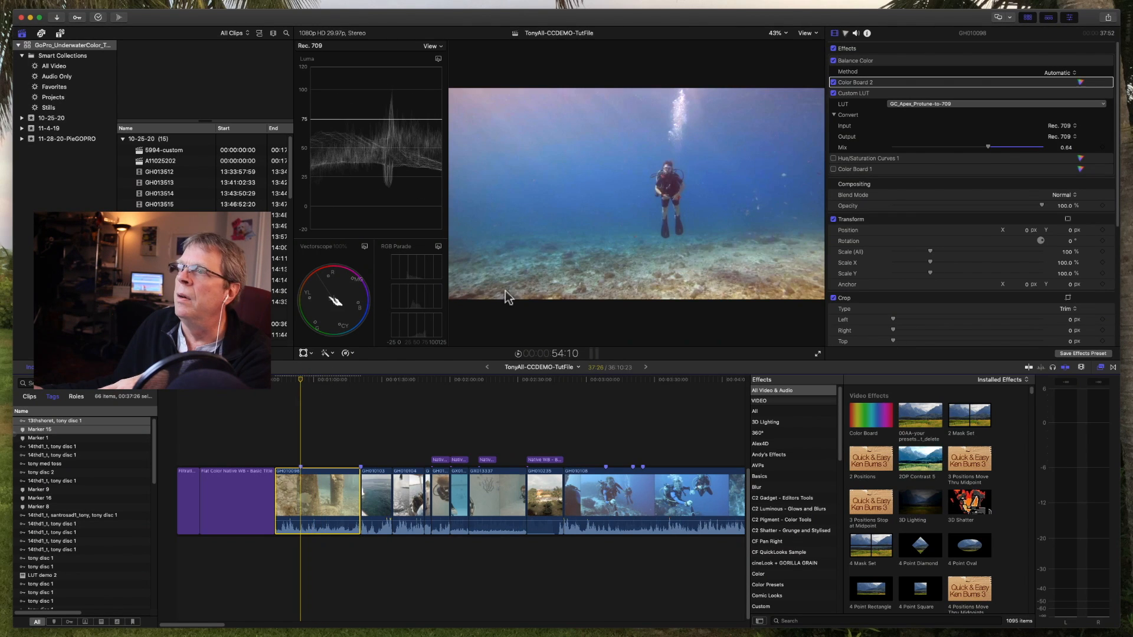
click(833, 49)
click(834, 48)
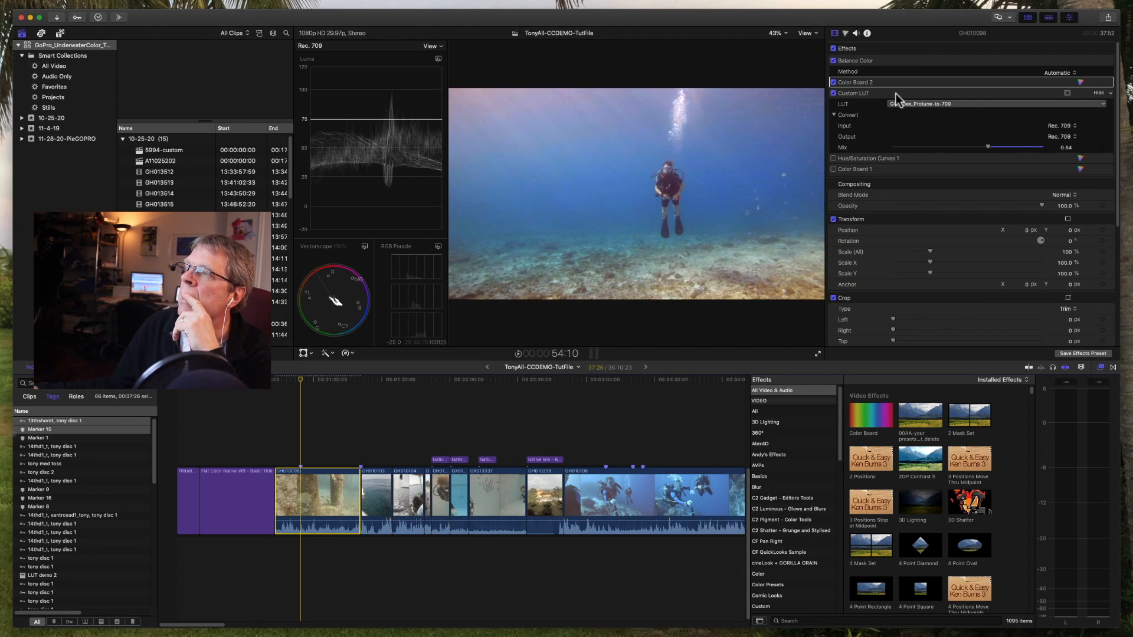
Step: Search the effects for "custom", add a second Custom LUT to the clip, and disable the existing Custom LUT
click(879, 95)
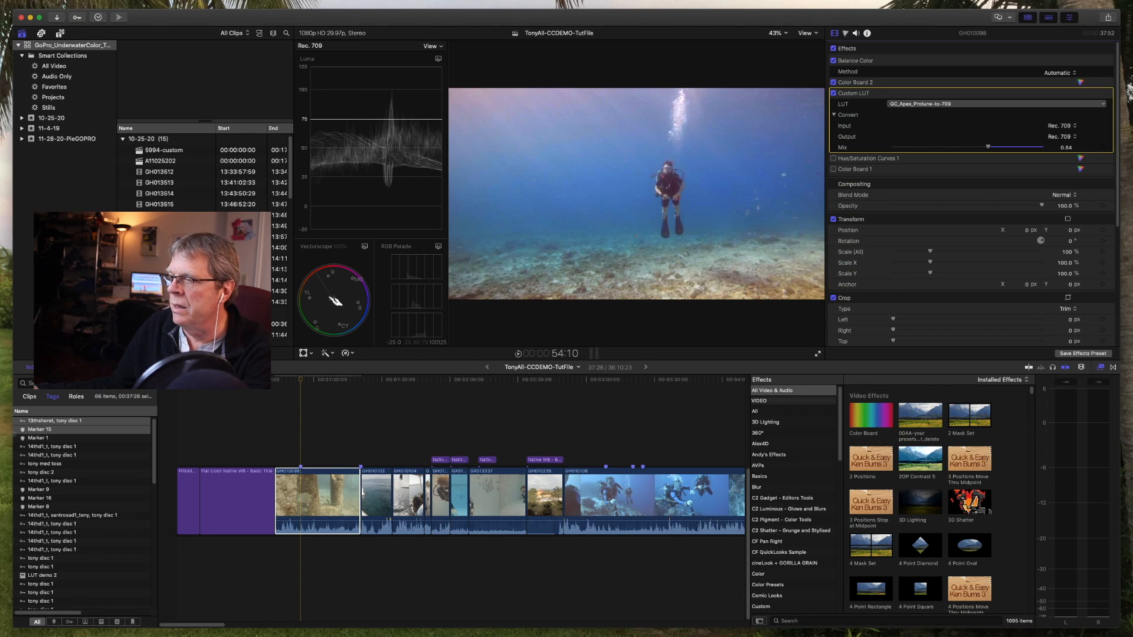
click(862, 621)
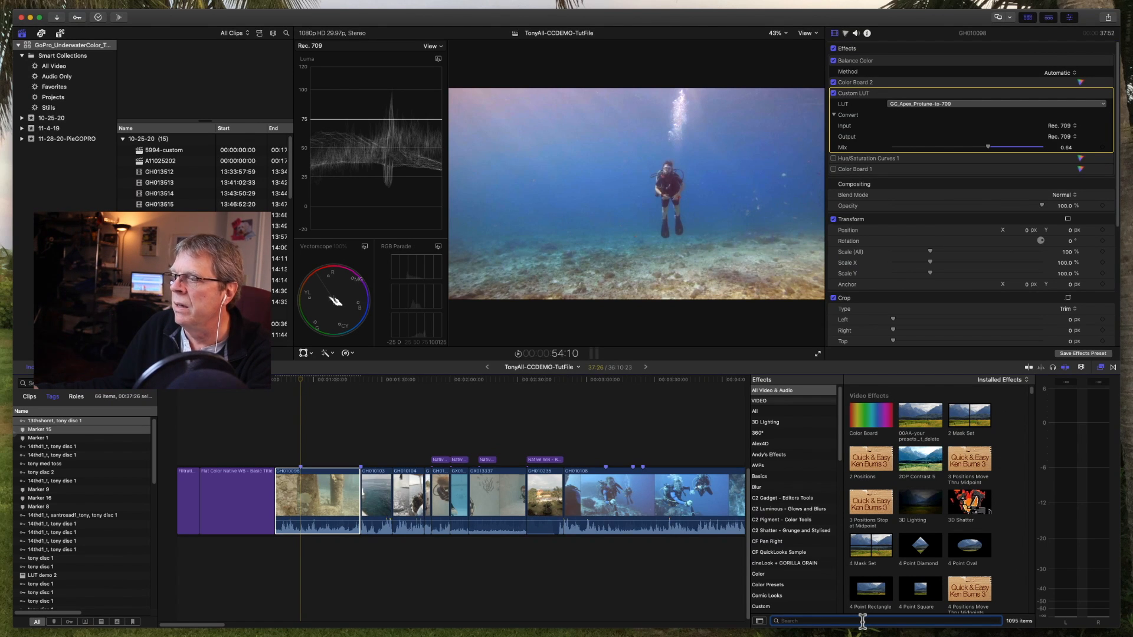
text(cus)
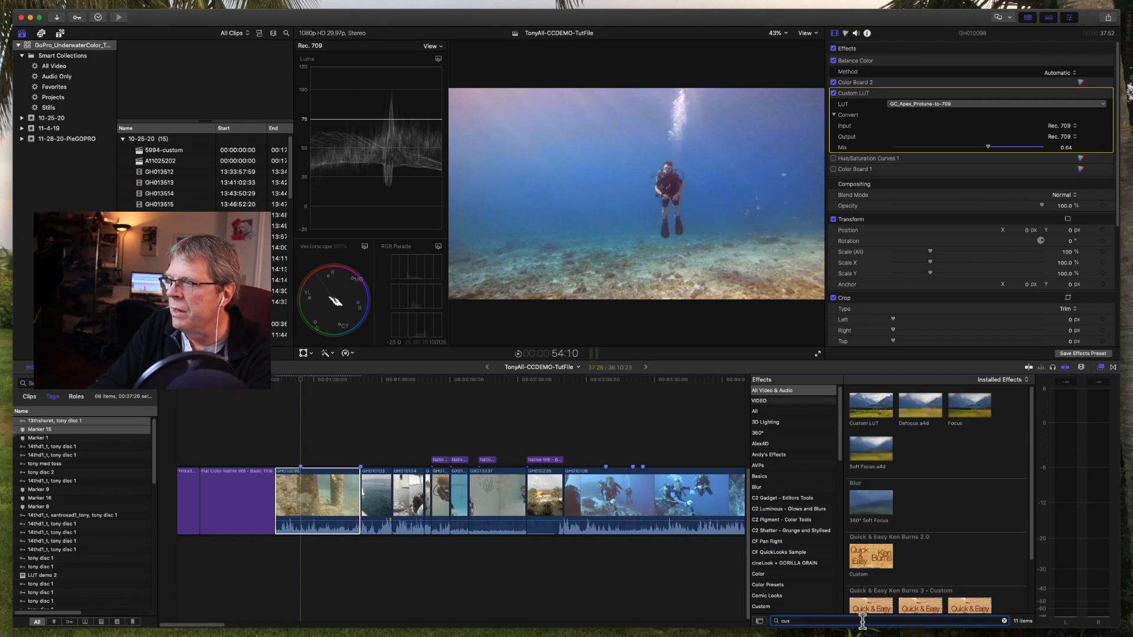
text(tom)
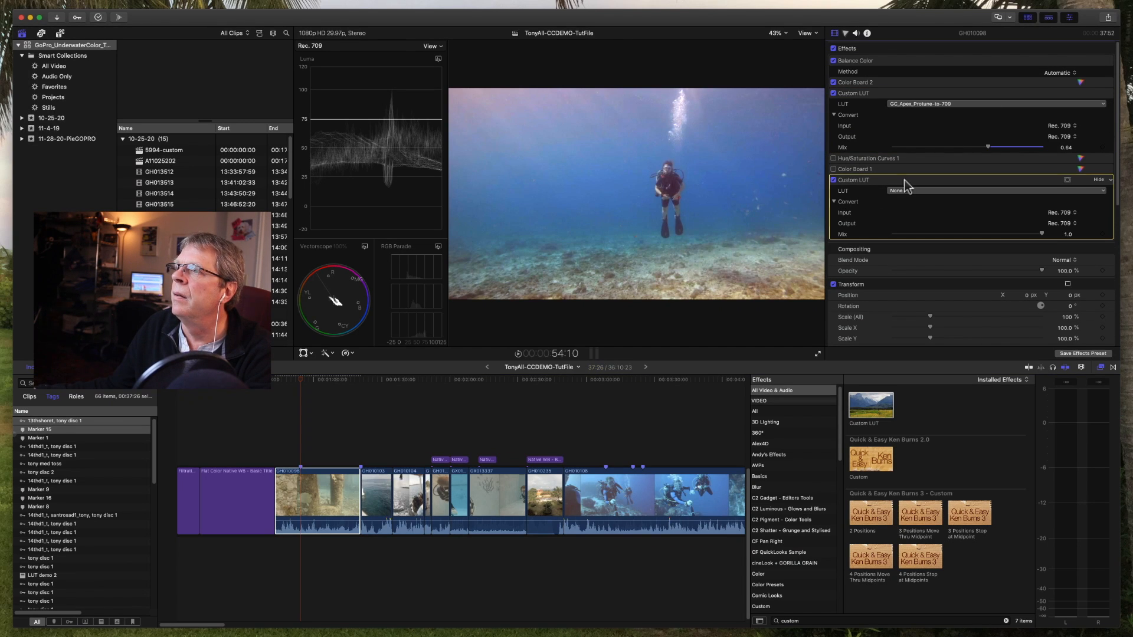
click(833, 93)
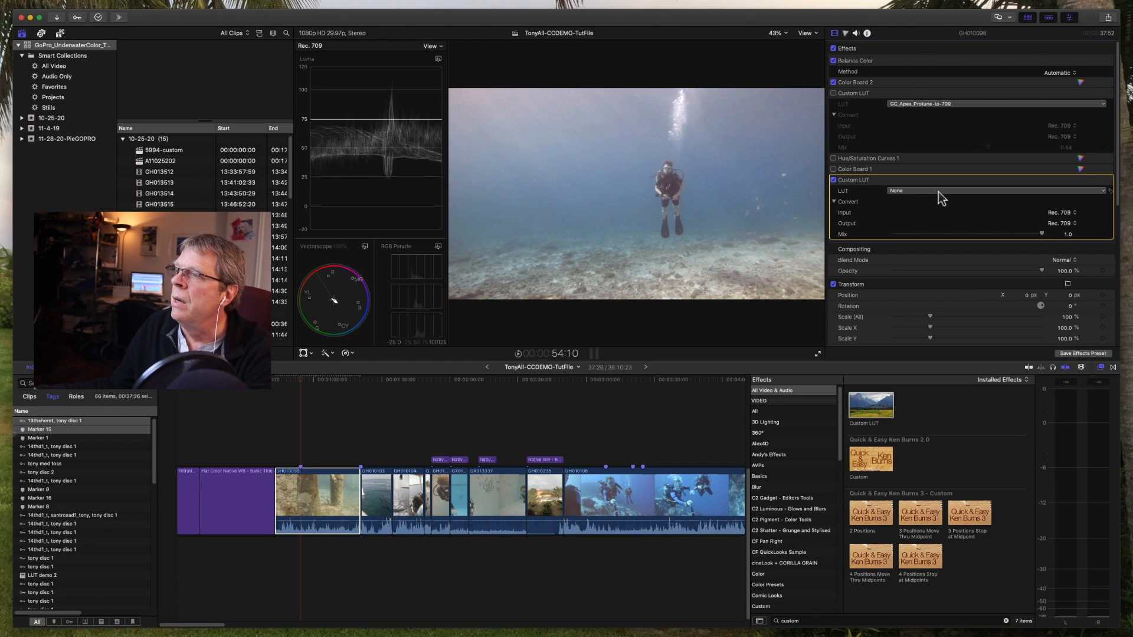
Step: Browse for GC_Apex_Protune-to-709.cube in the extracted LUT folder as the new effect's custom LUT, then cancel without loading it
click(939, 191)
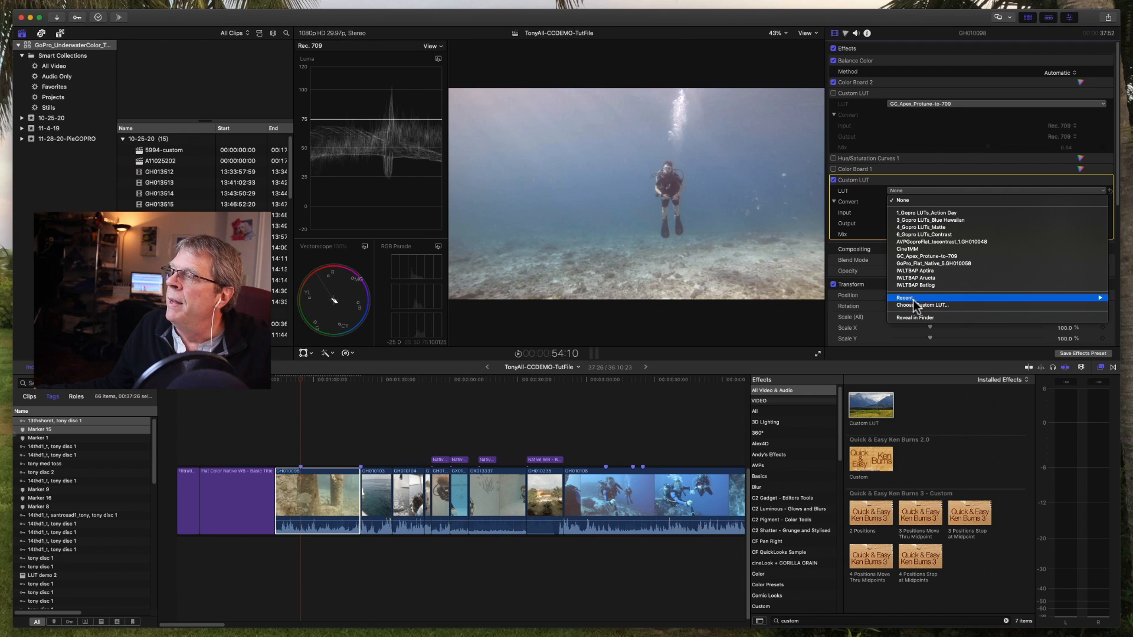
click(942, 306)
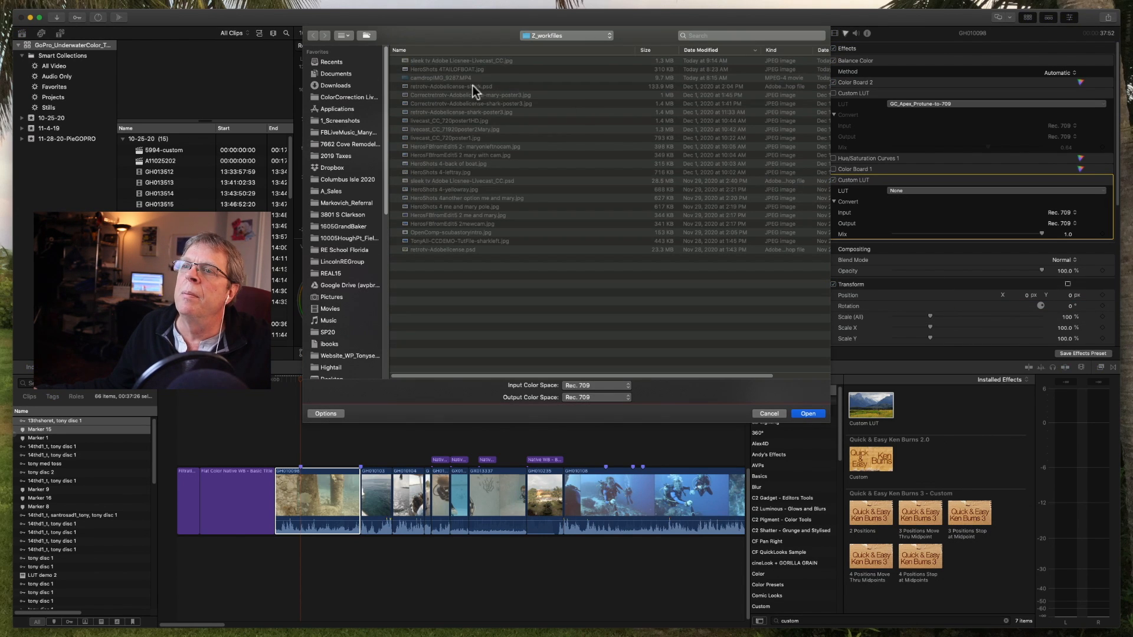
click(354, 98)
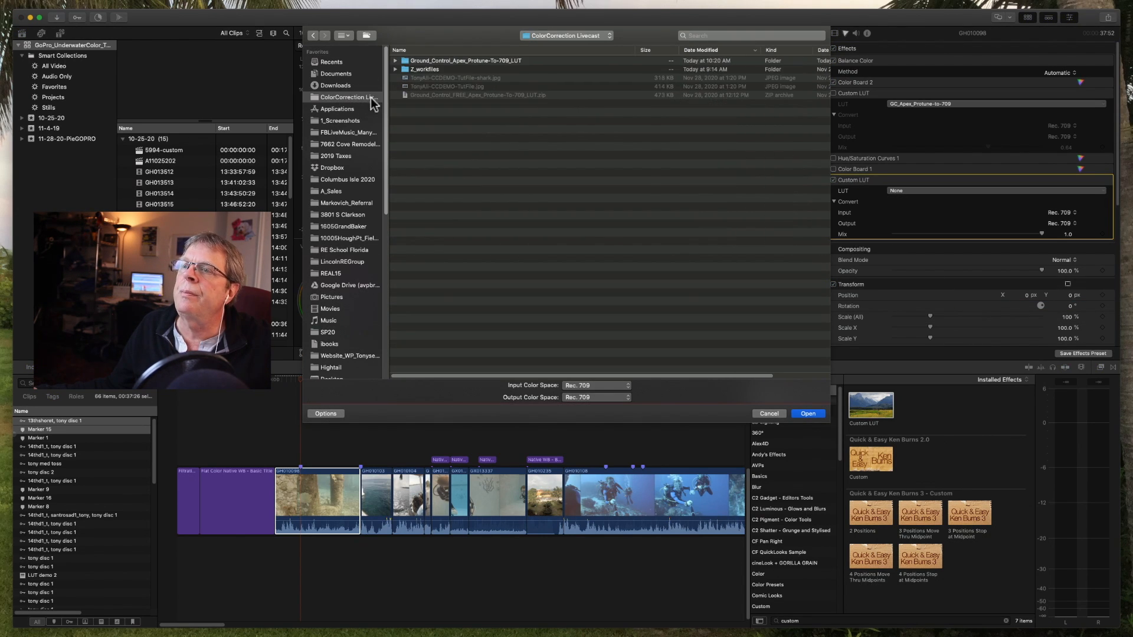
click(395, 62)
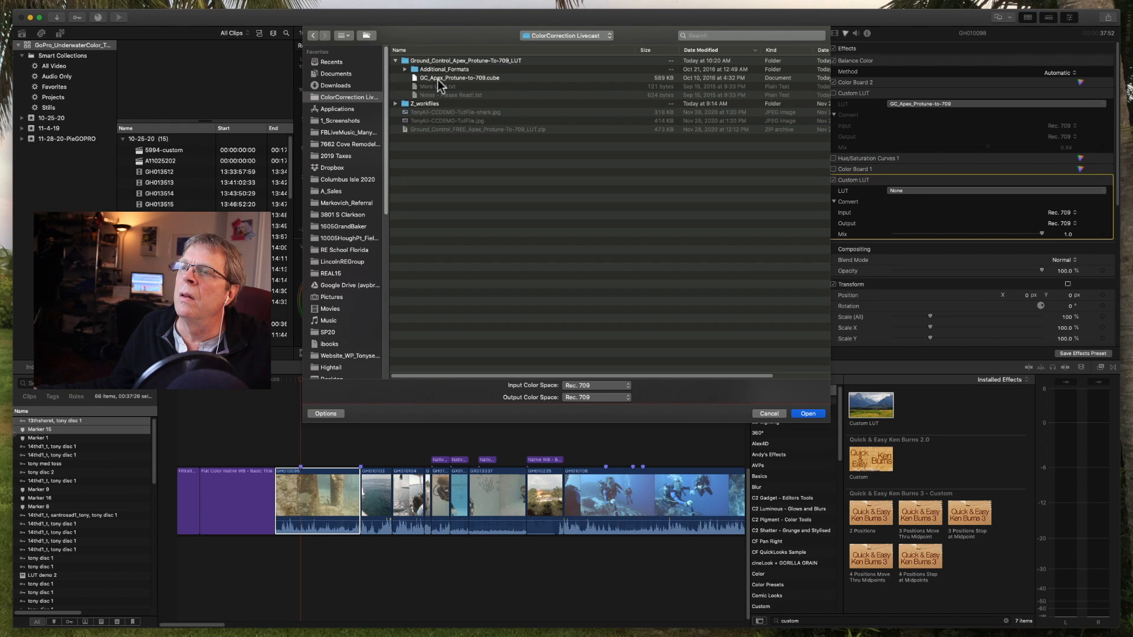
click(437, 78)
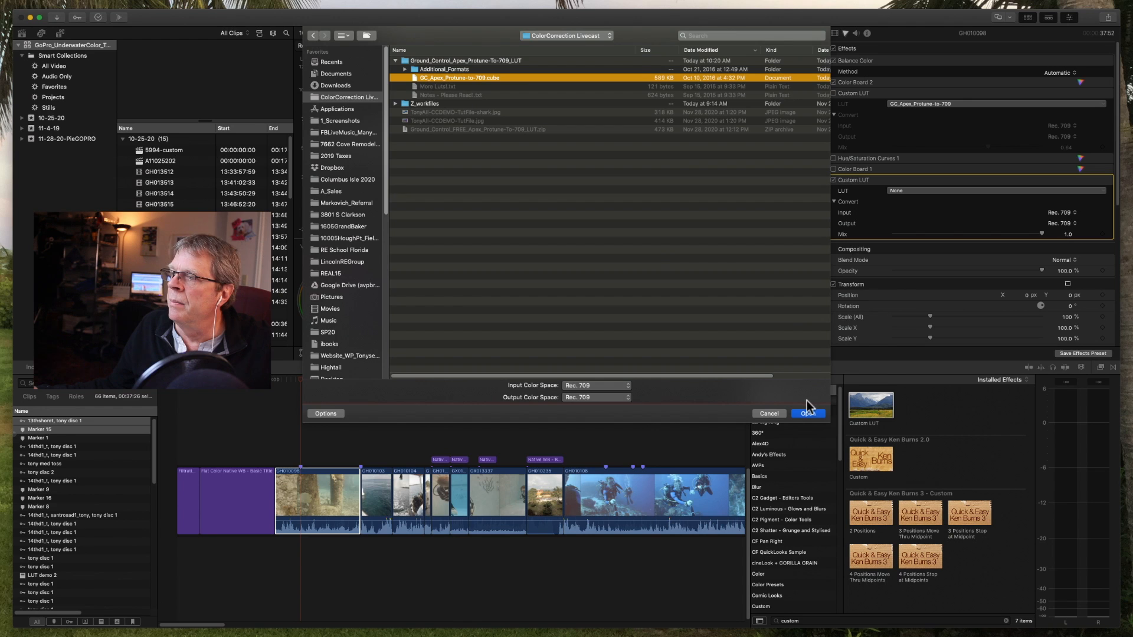
click(776, 416)
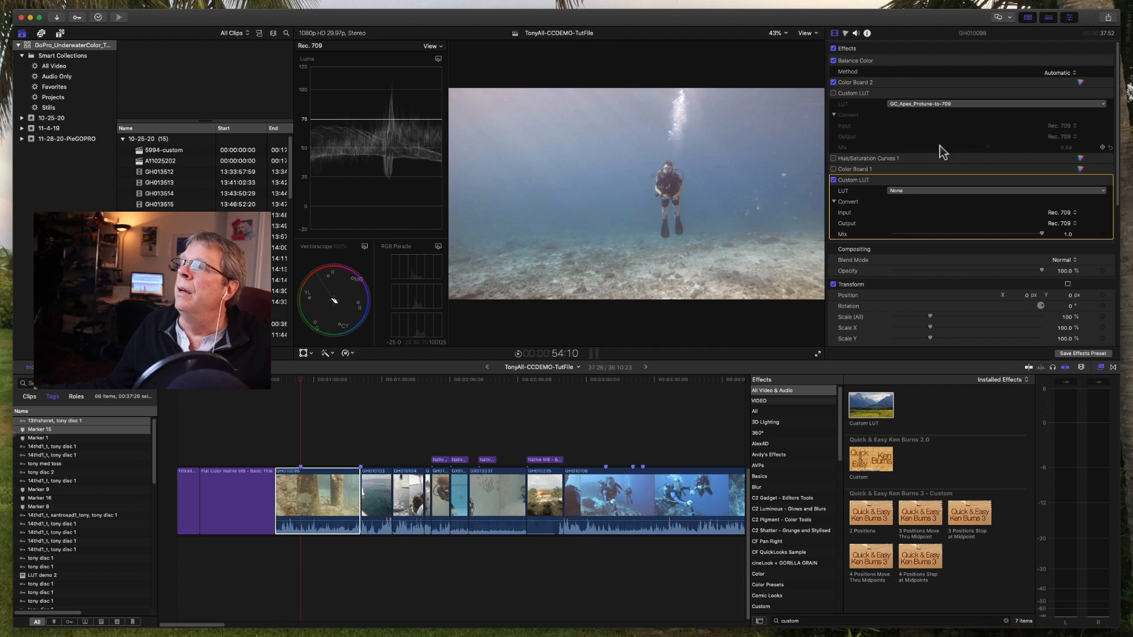
Step: Delete the Balance Color, Color Board 2 and both Custom LUT effects from the clip
click(303, 509)
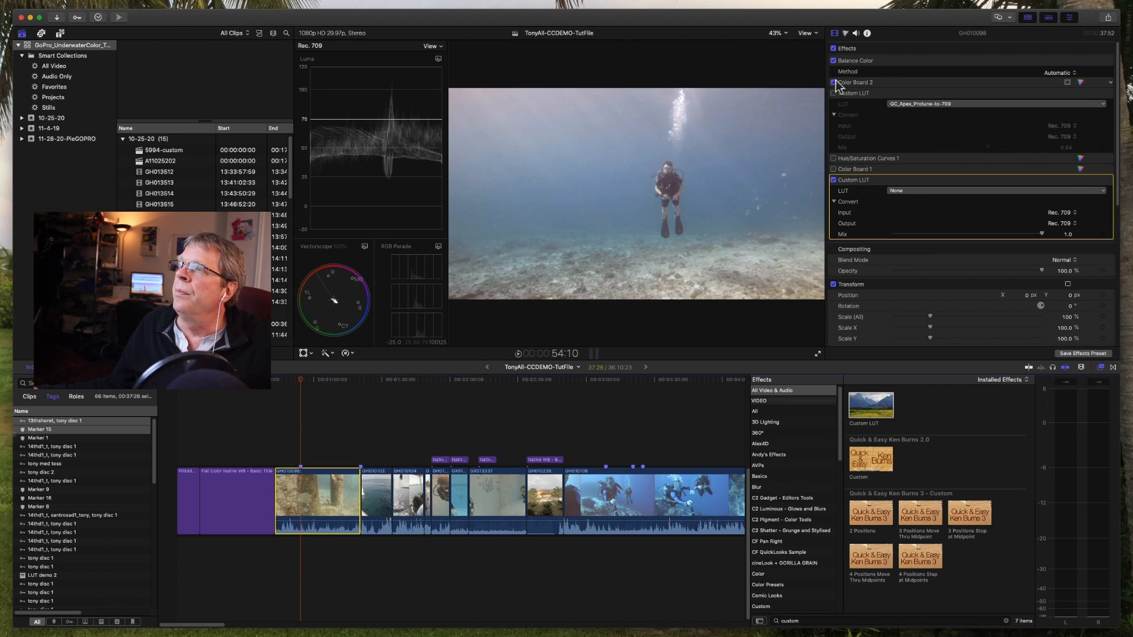
click(833, 49)
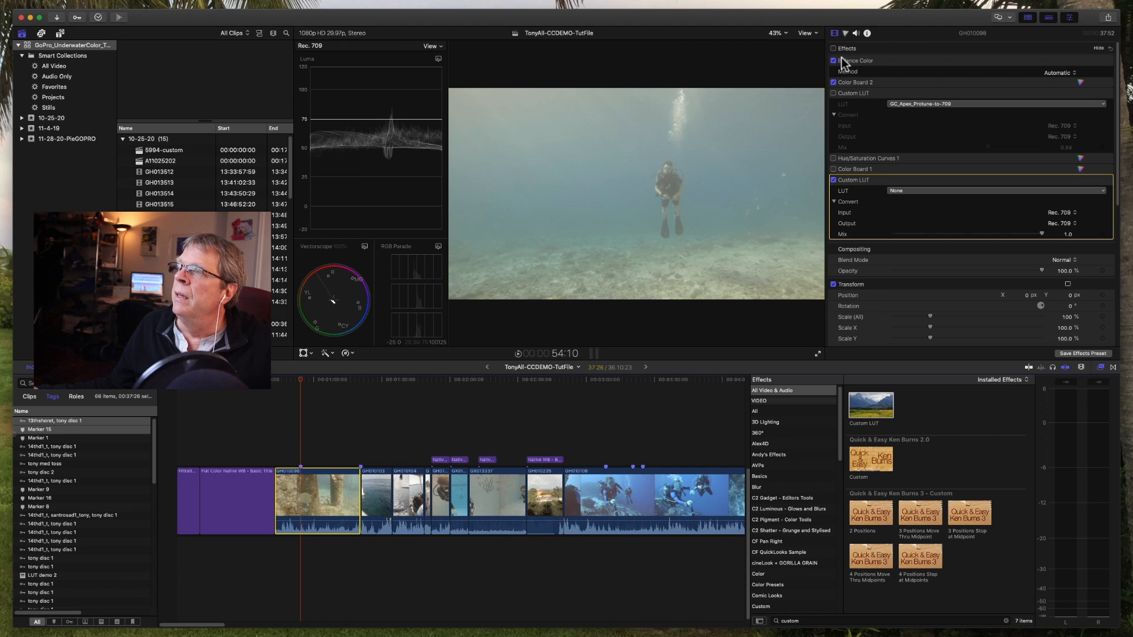
click(834, 60)
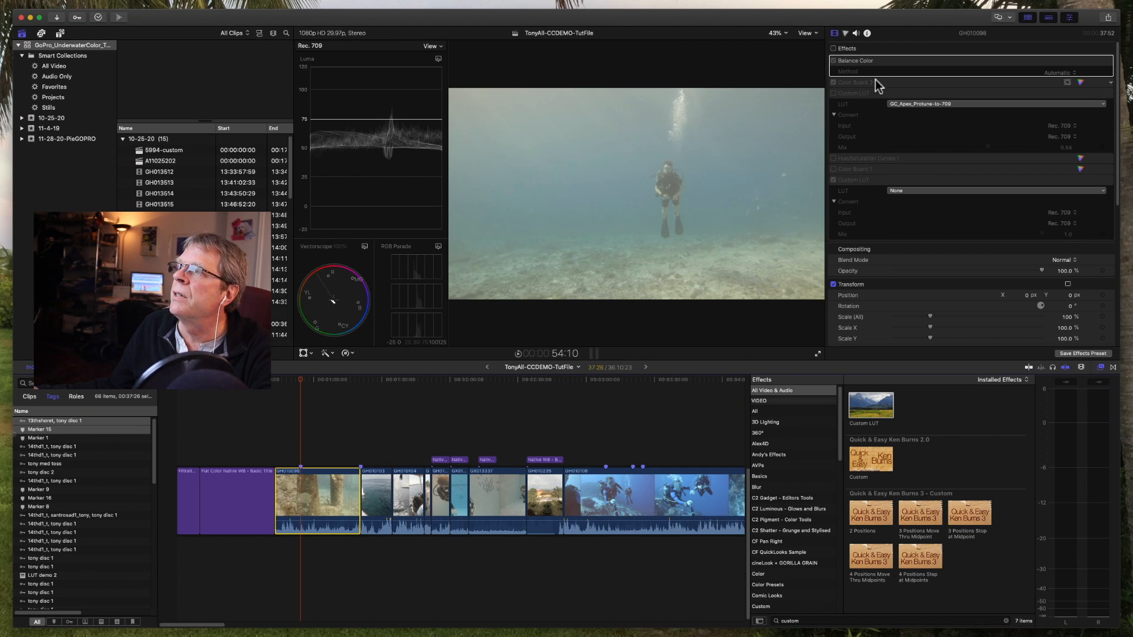
click(833, 48)
click(834, 60)
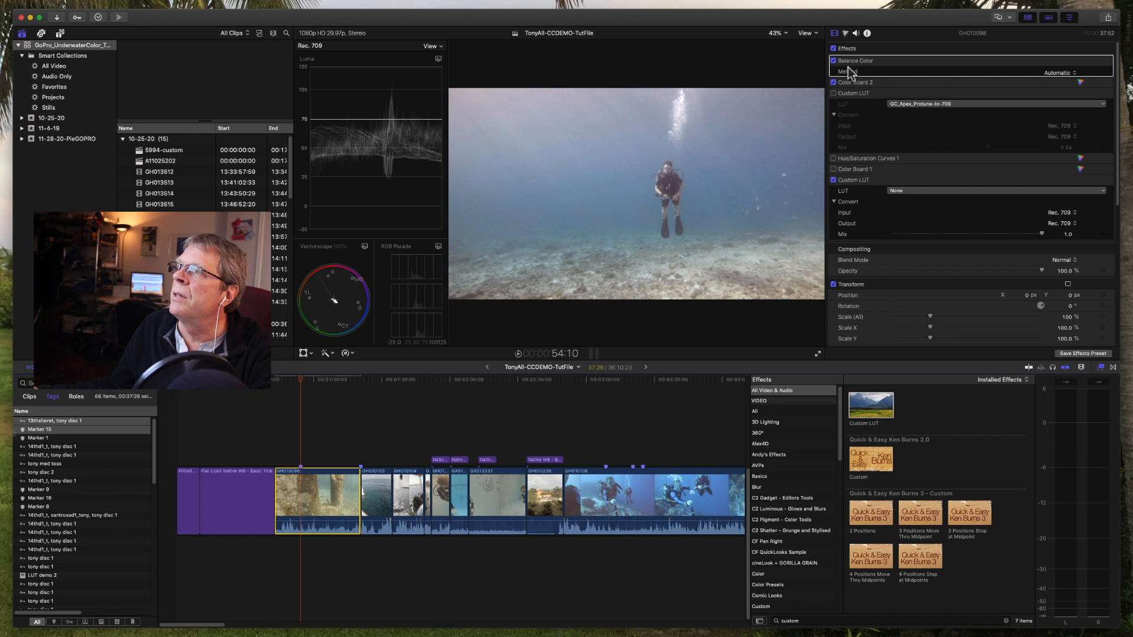
shift+click(858, 93)
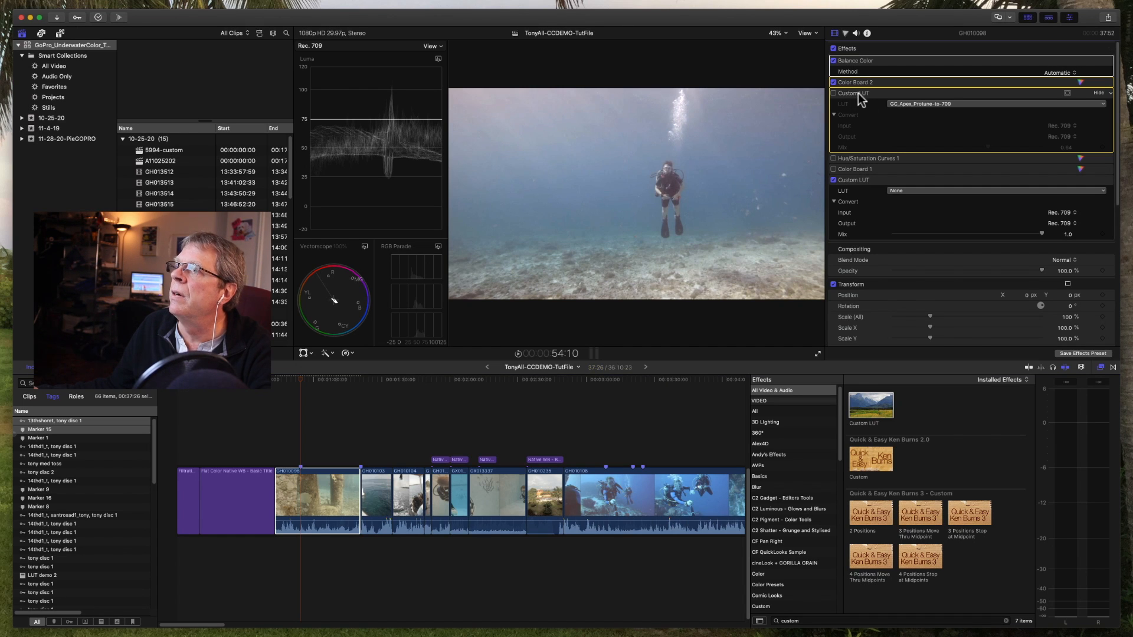
shift+click(869, 182)
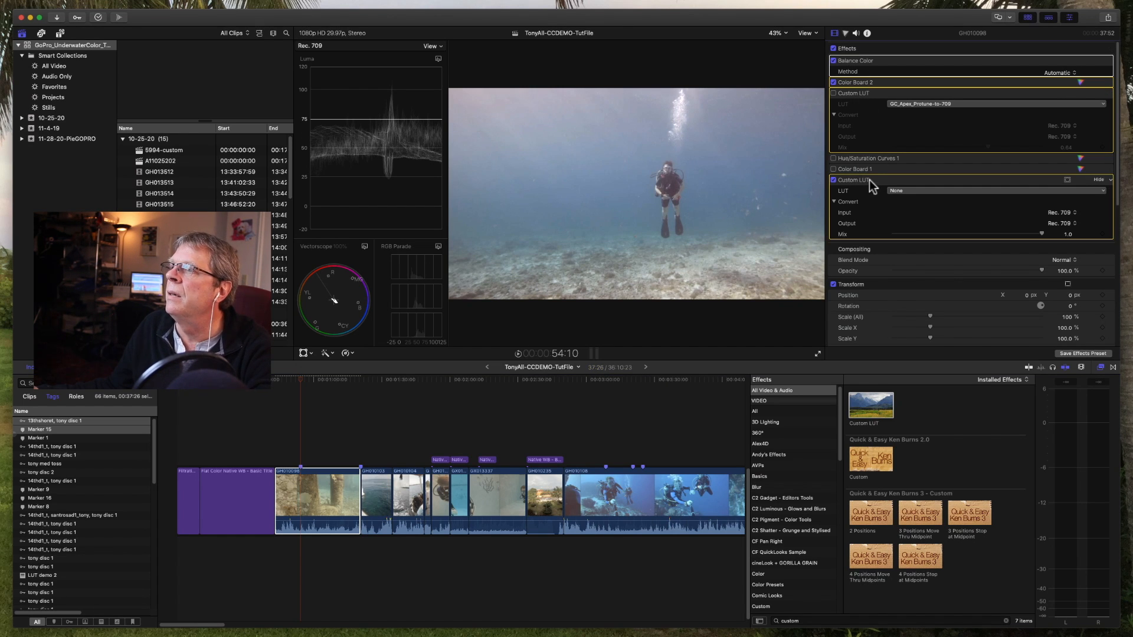
shift+click(871, 169)
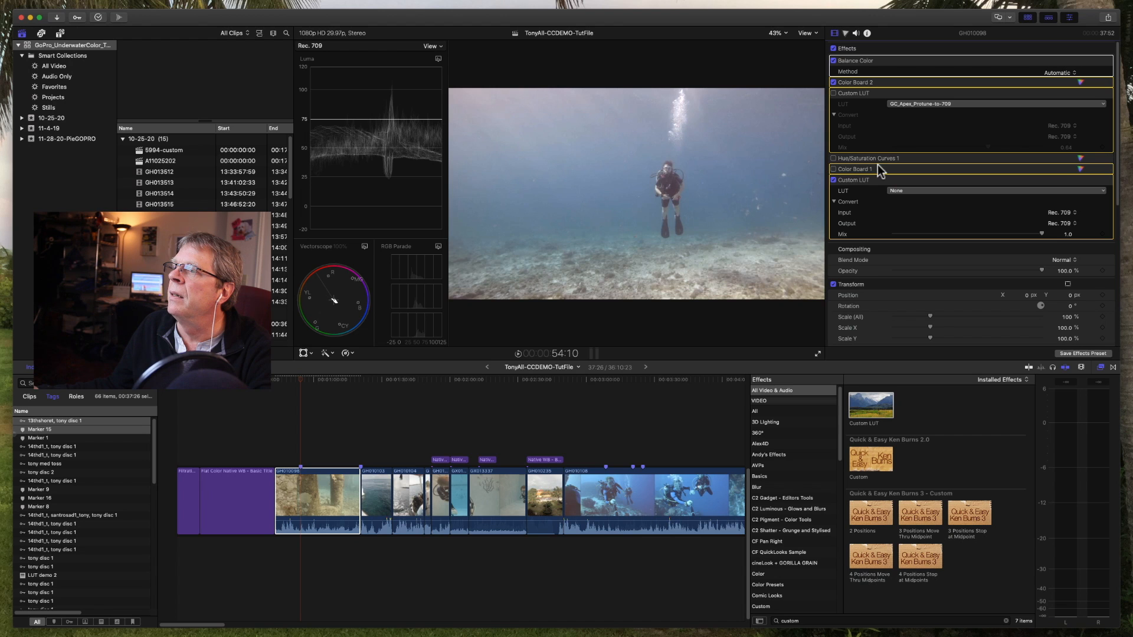
super+click(876, 167)
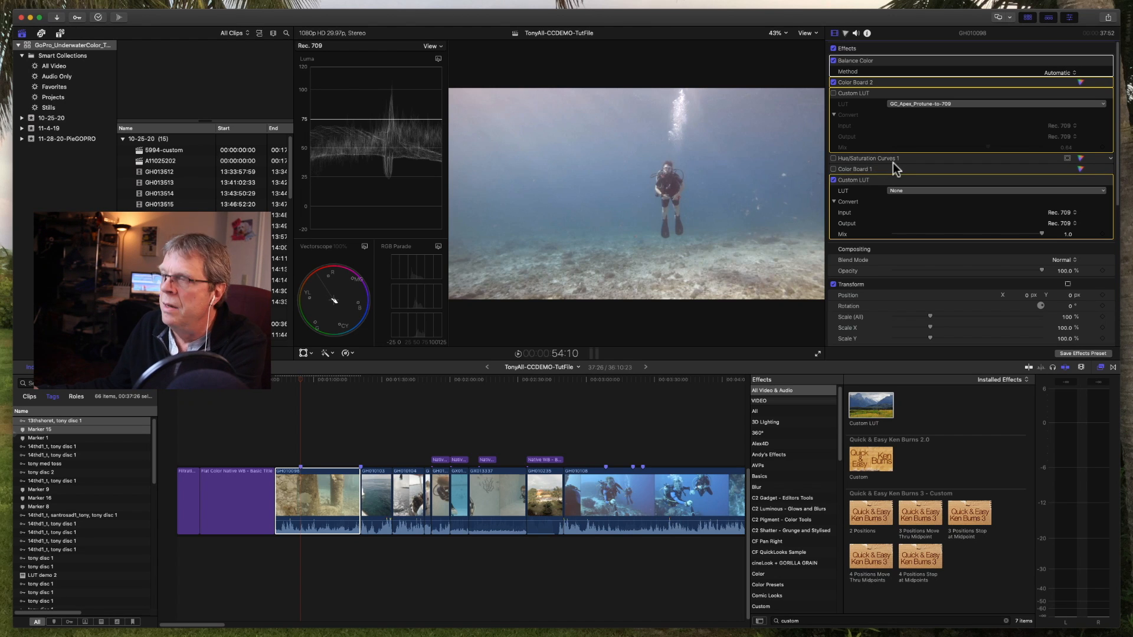
key(Delete)
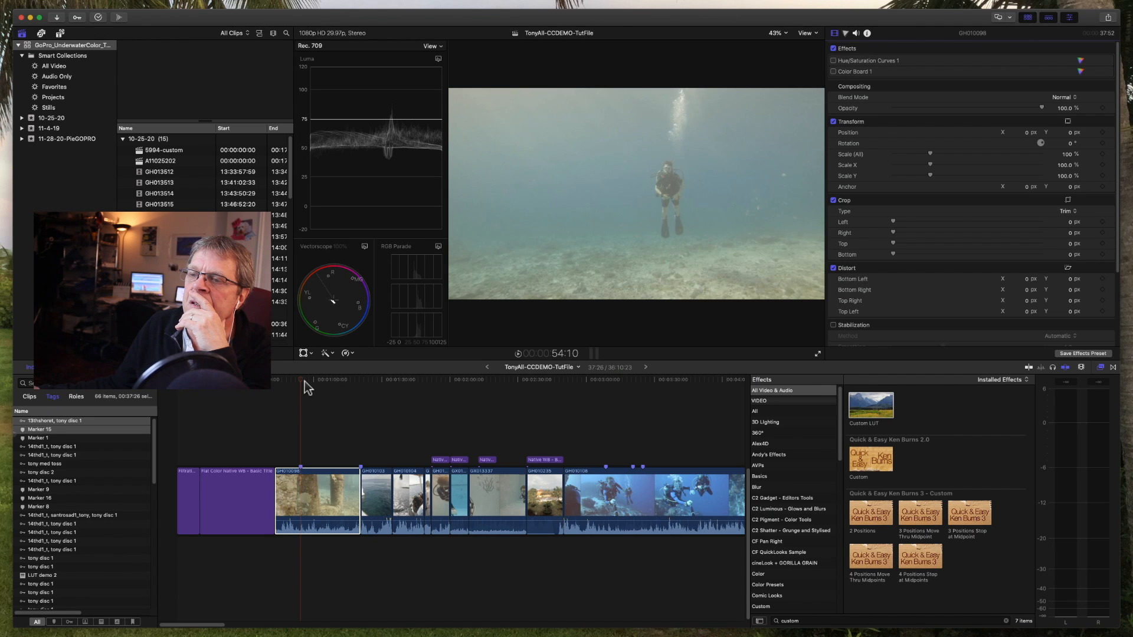
Step: Apply Balance Color to the clip at the 1:04:21 pilings frame, using the White Balance method
drag(306, 386, 324, 387)
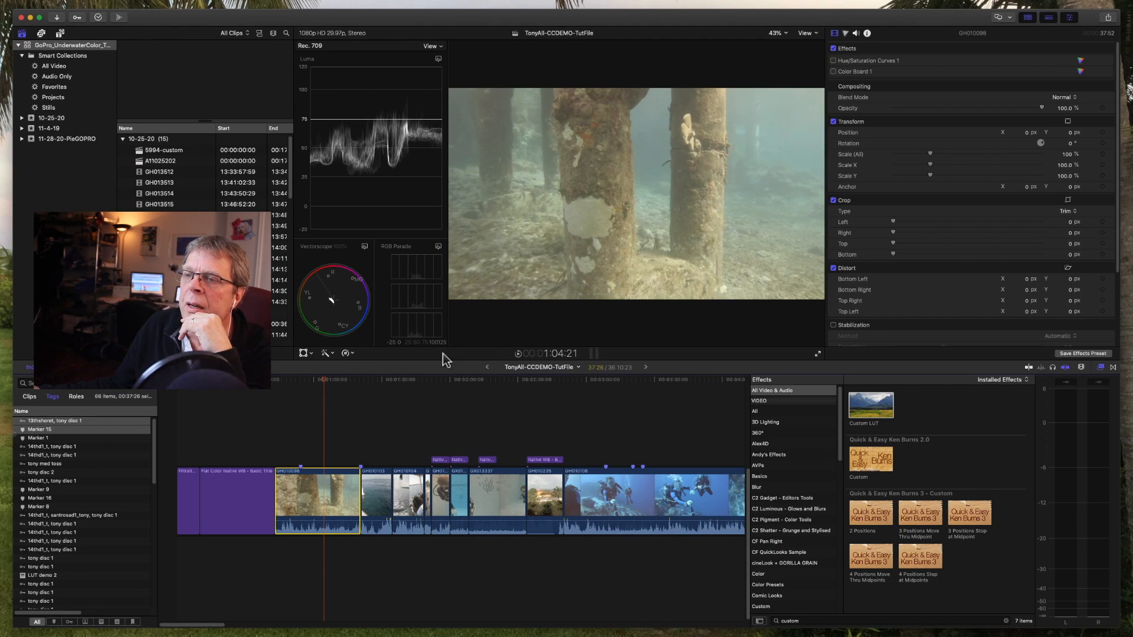
click(327, 352)
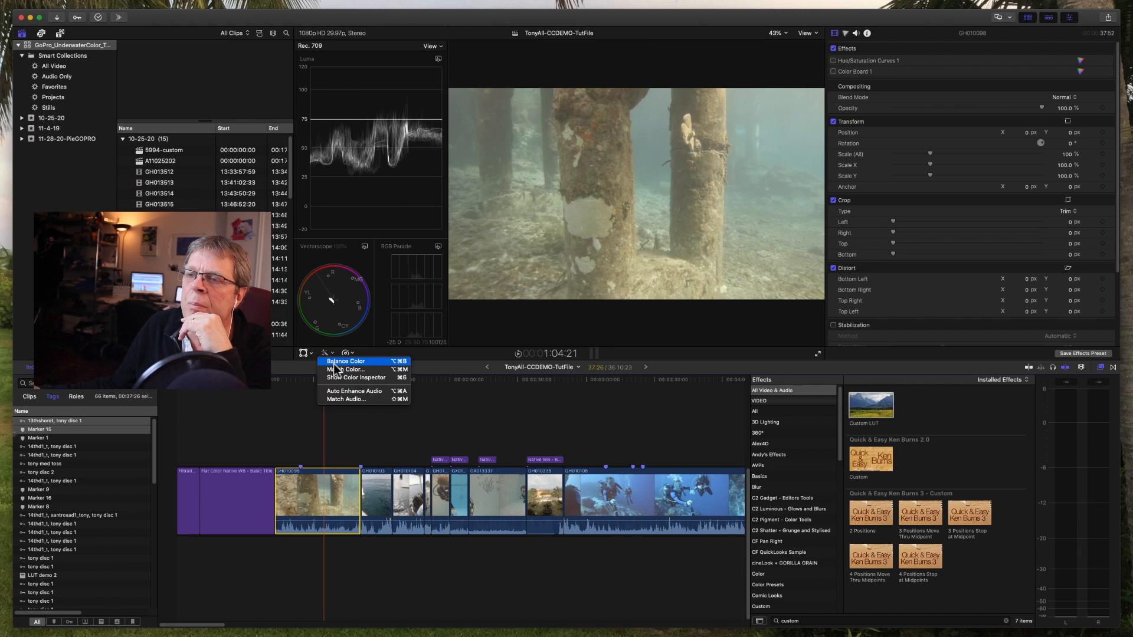
click(334, 362)
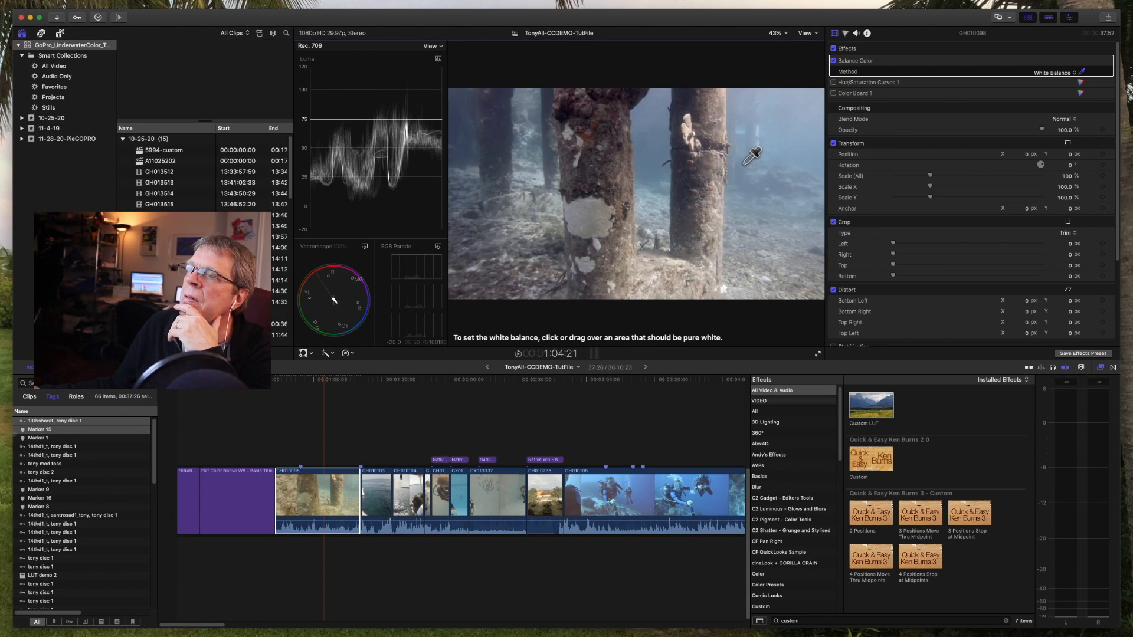
click(1062, 78)
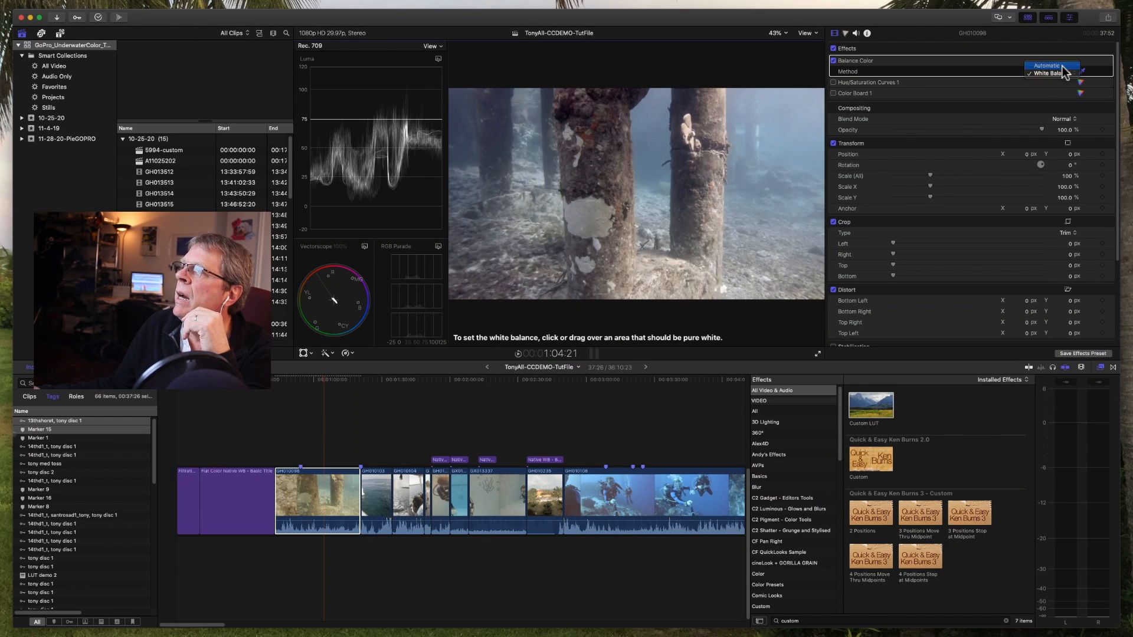
click(1059, 65)
click(1058, 72)
click(1059, 82)
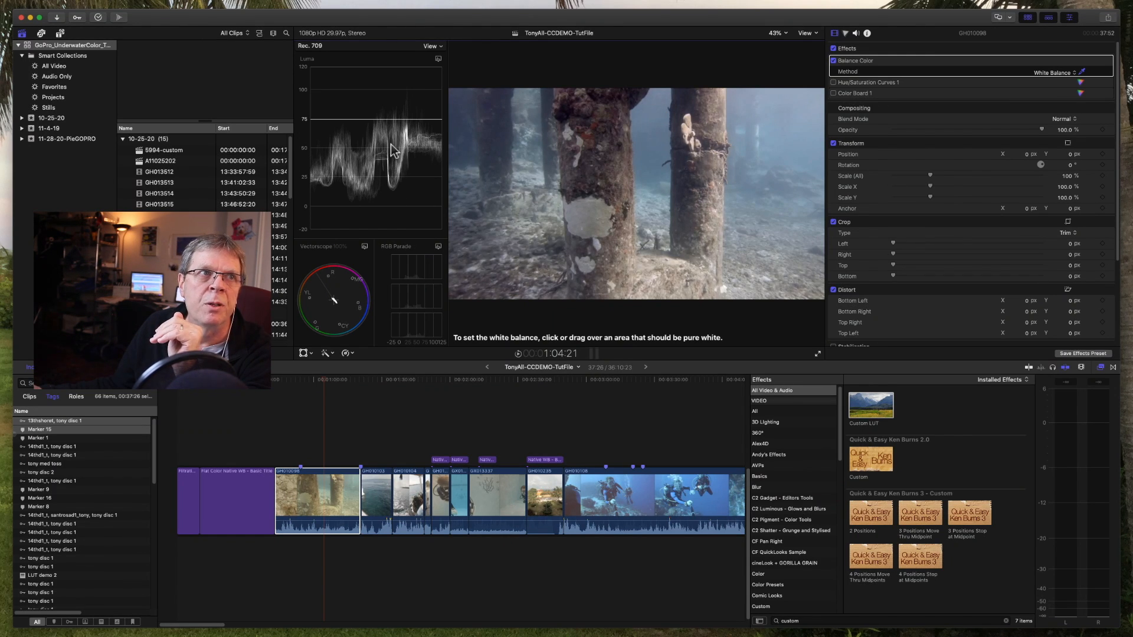
Step: Hide the video scopes beside the viewer and show them again
click(813, 33)
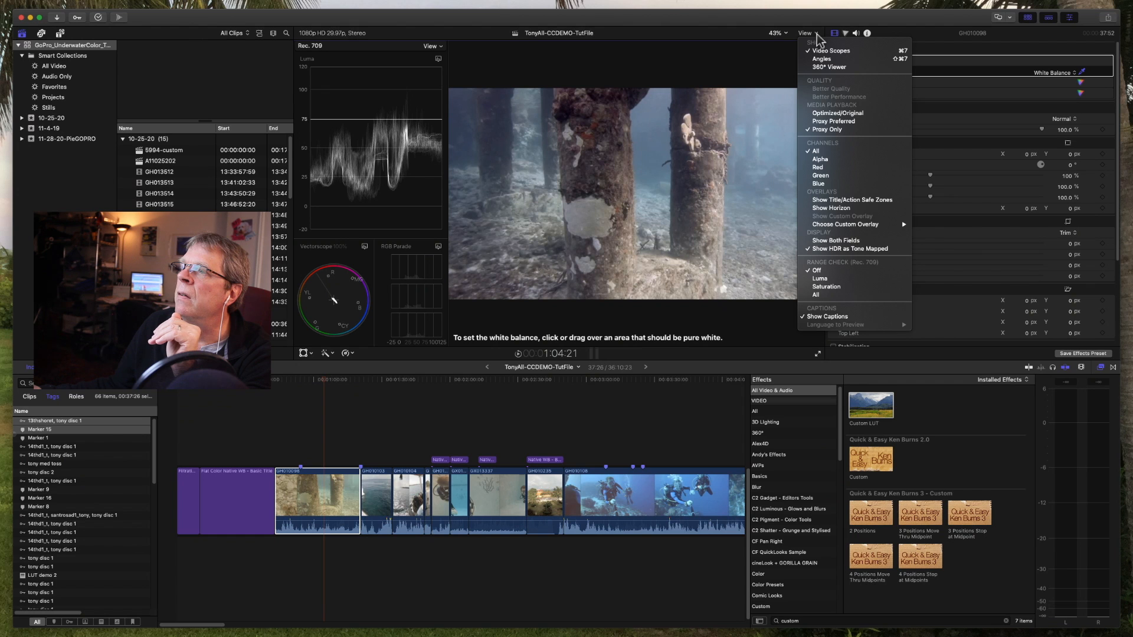
click(819, 51)
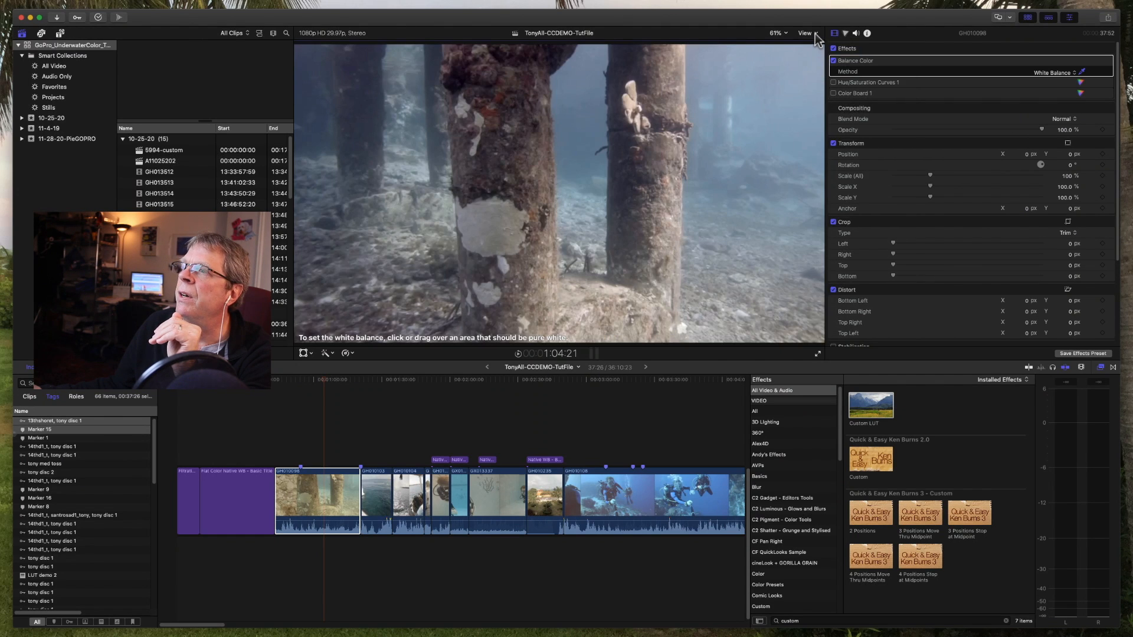
click(815, 35)
click(820, 50)
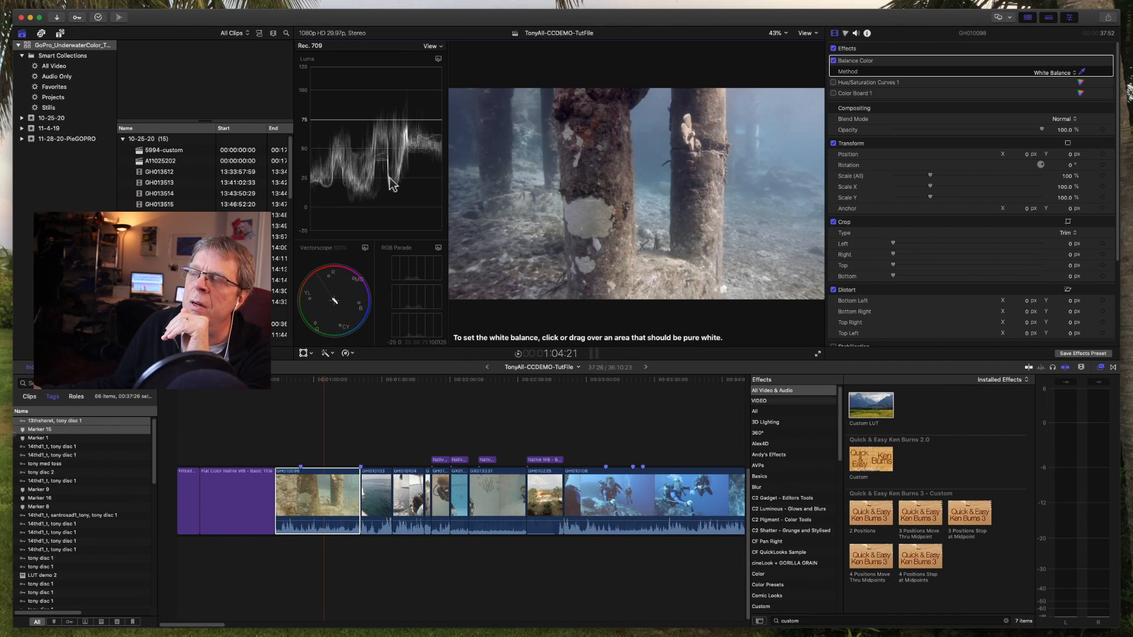
Step: Enable Color Board 1 and set its master exposure to 13%, comparing the clip with and without the correction
click(844, 33)
click(835, 48)
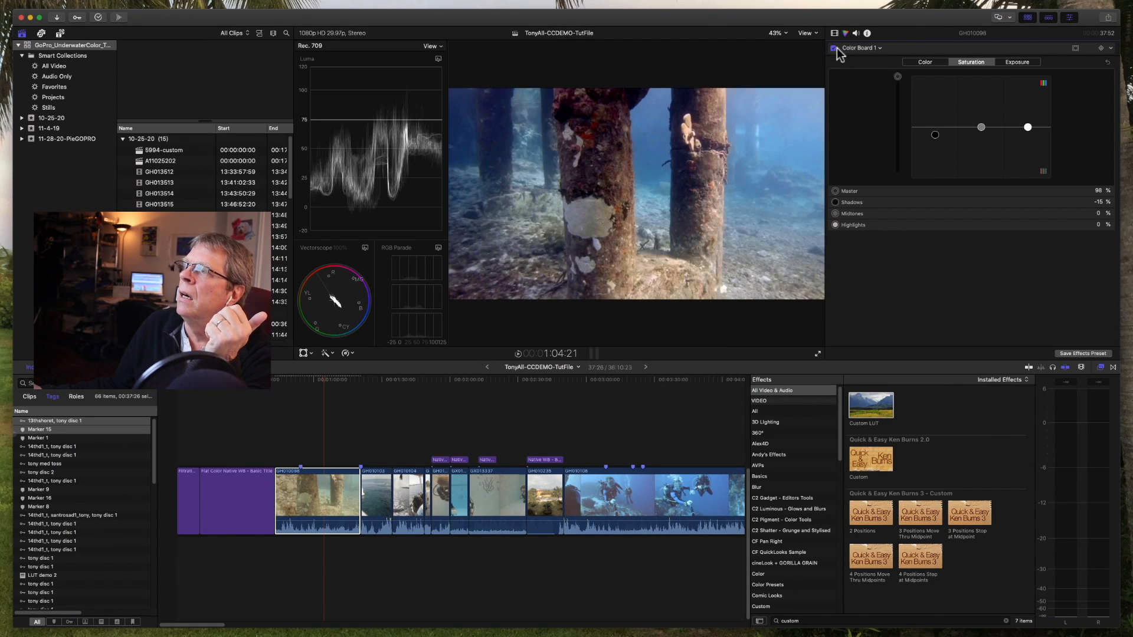
click(1025, 62)
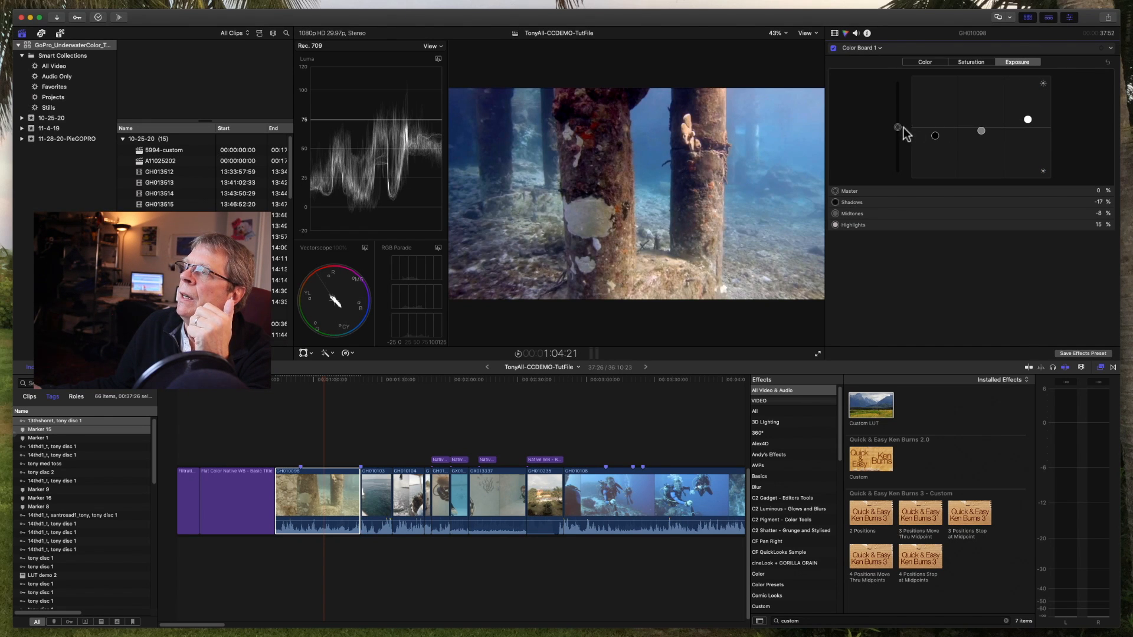
drag(897, 128, 901, 123)
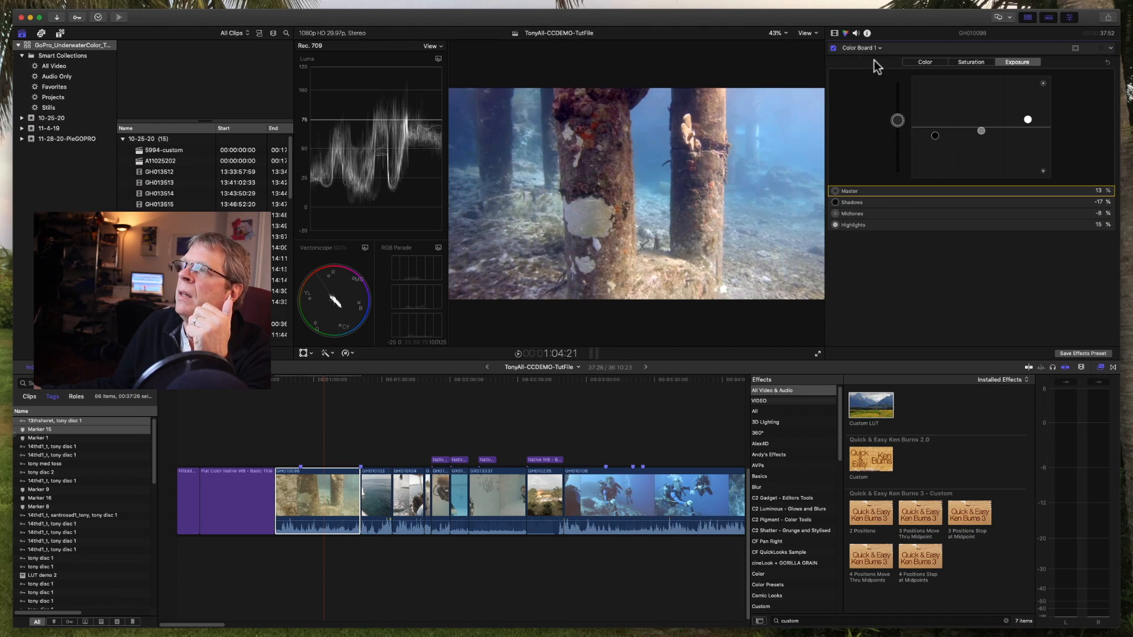
click(833, 48)
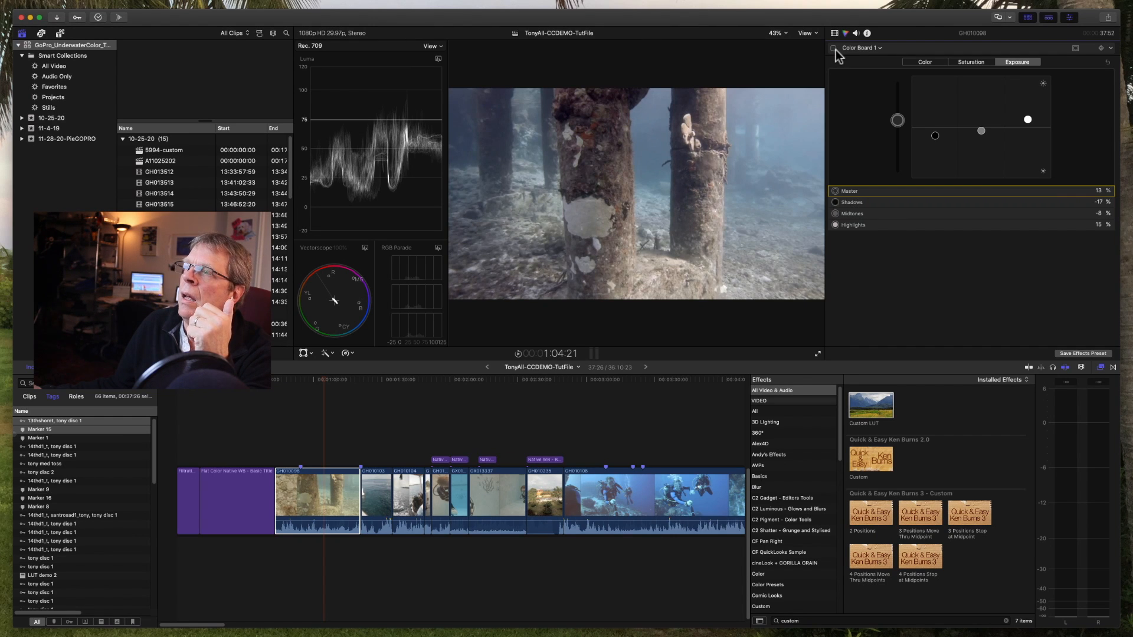
click(833, 48)
Step: Move Color Board 1 directly below Balance Color, above Hue/Saturation Curves 1 in the clip's effect order
click(834, 33)
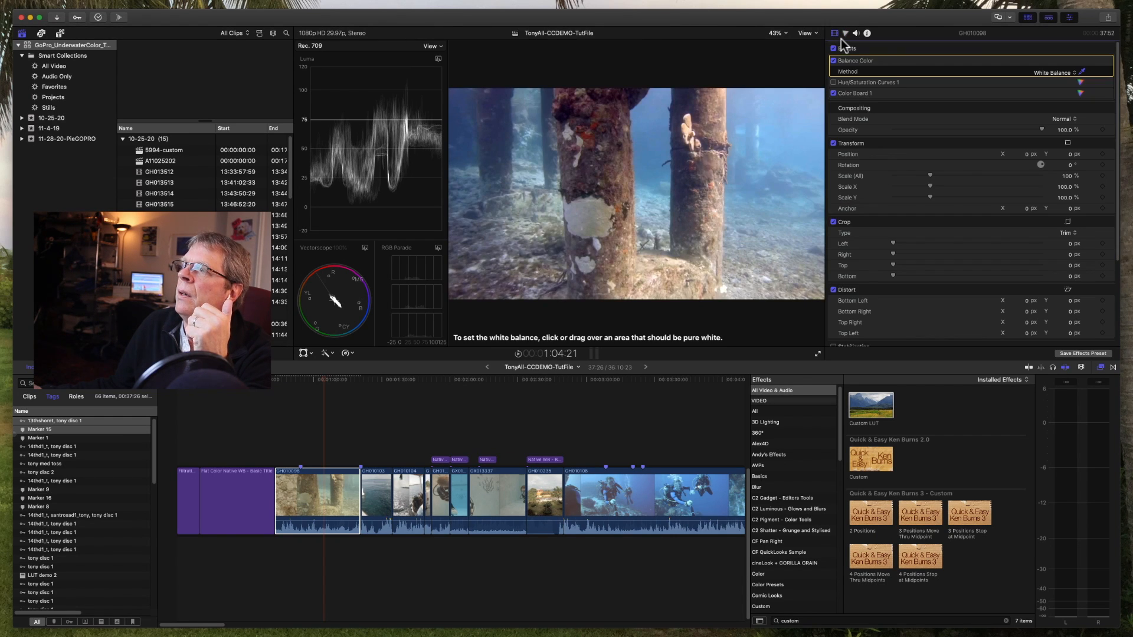
click(869, 94)
key(Delete)
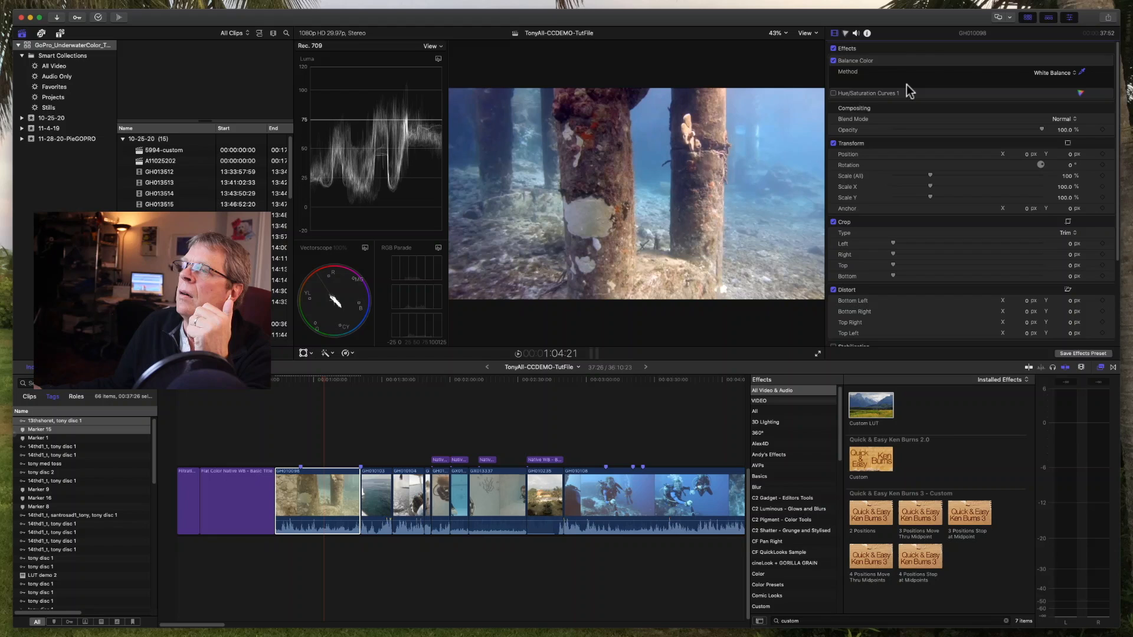
key(super+z)
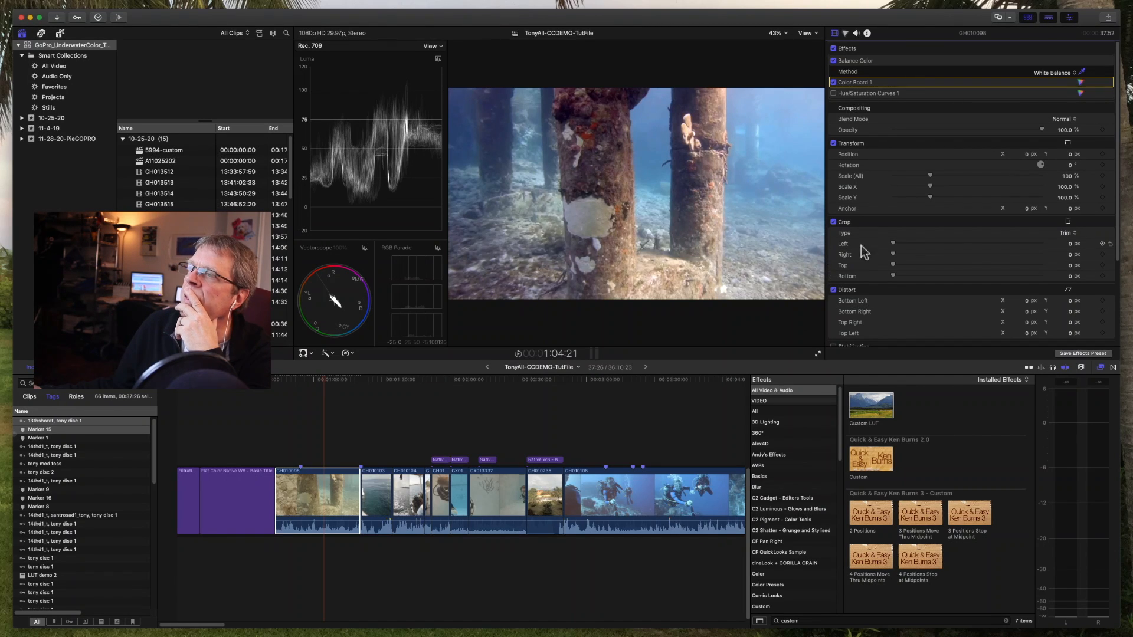
Step: Reset all saturation adjustments of Color Board 1
click(1081, 82)
click(969, 62)
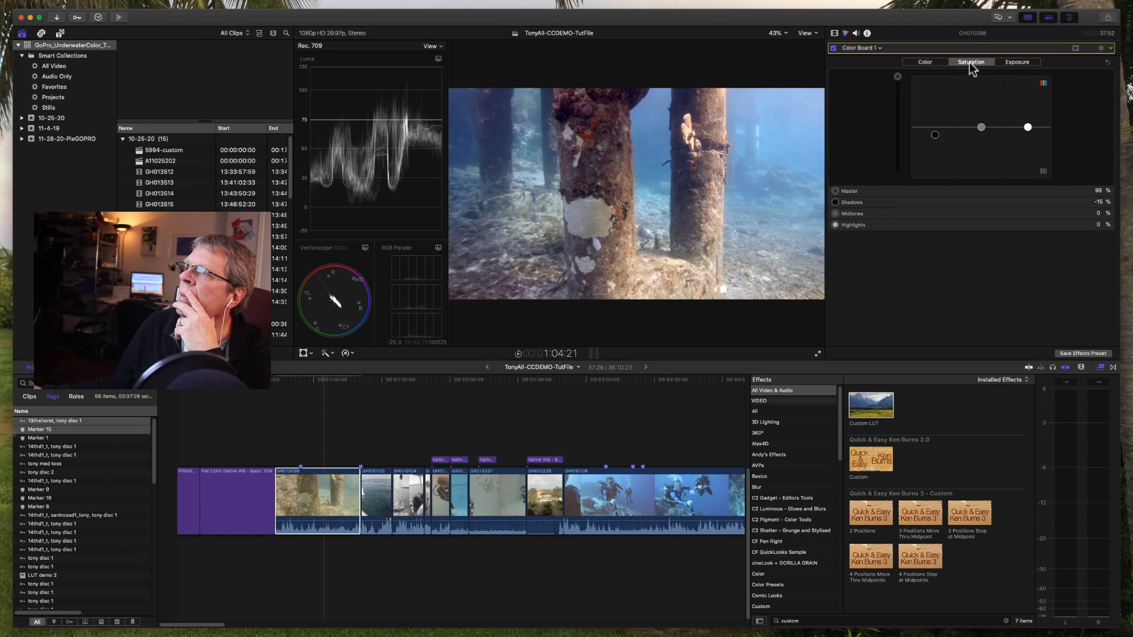
click(1107, 62)
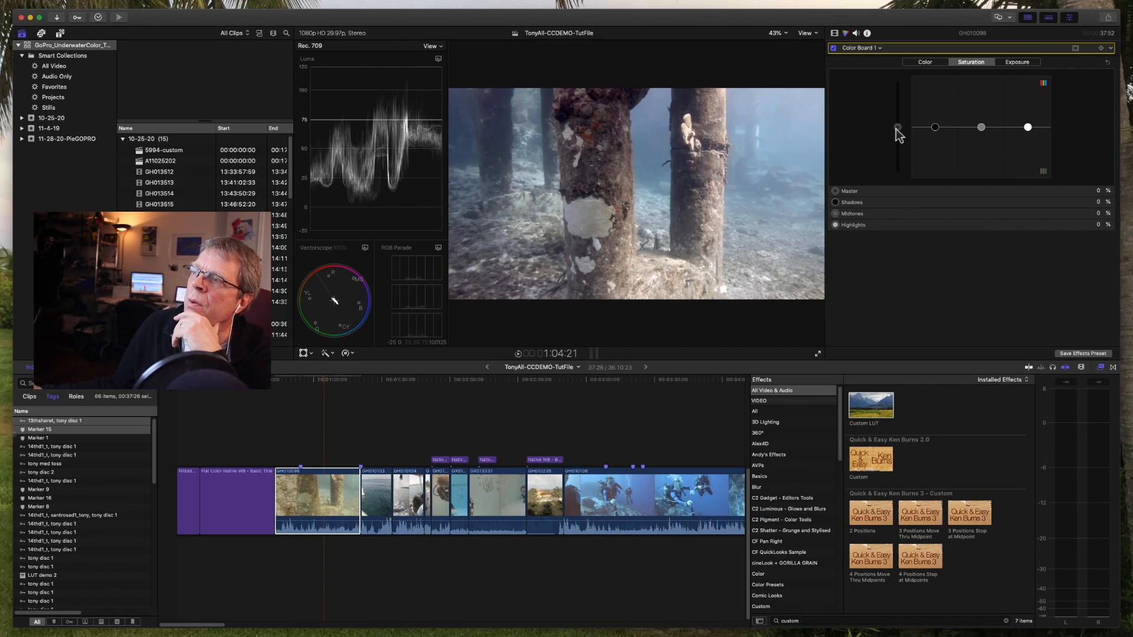
Step: Try Color Board 1 saturation at 100% master and 57% midtones, and reset those saturation adjustments
drag(896, 128, 911, 38)
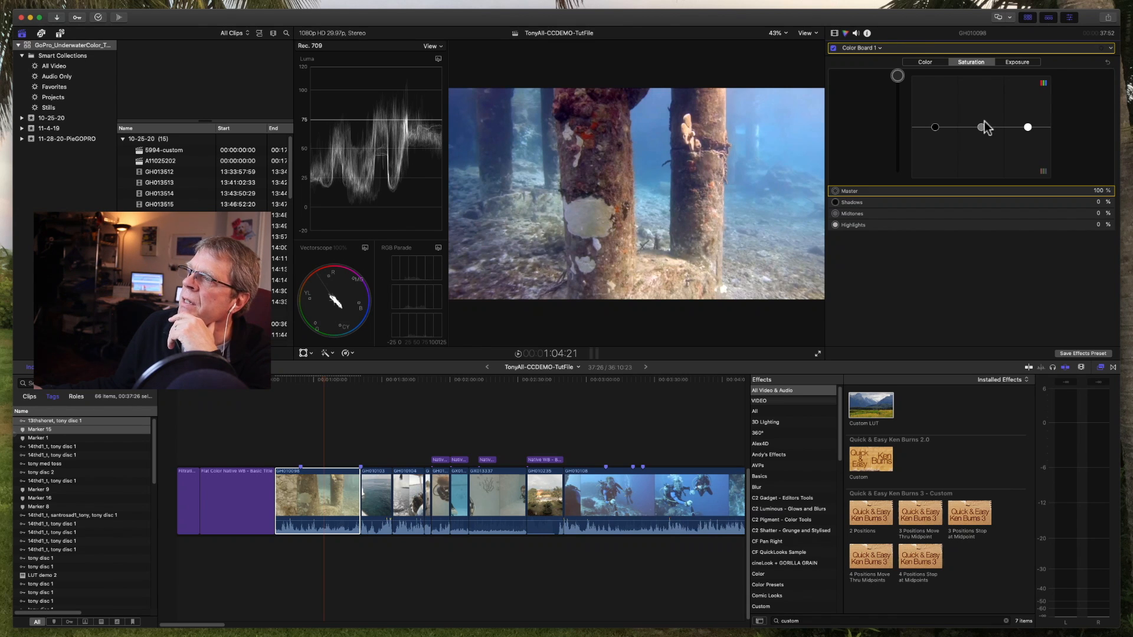
drag(981, 127, 987, 99)
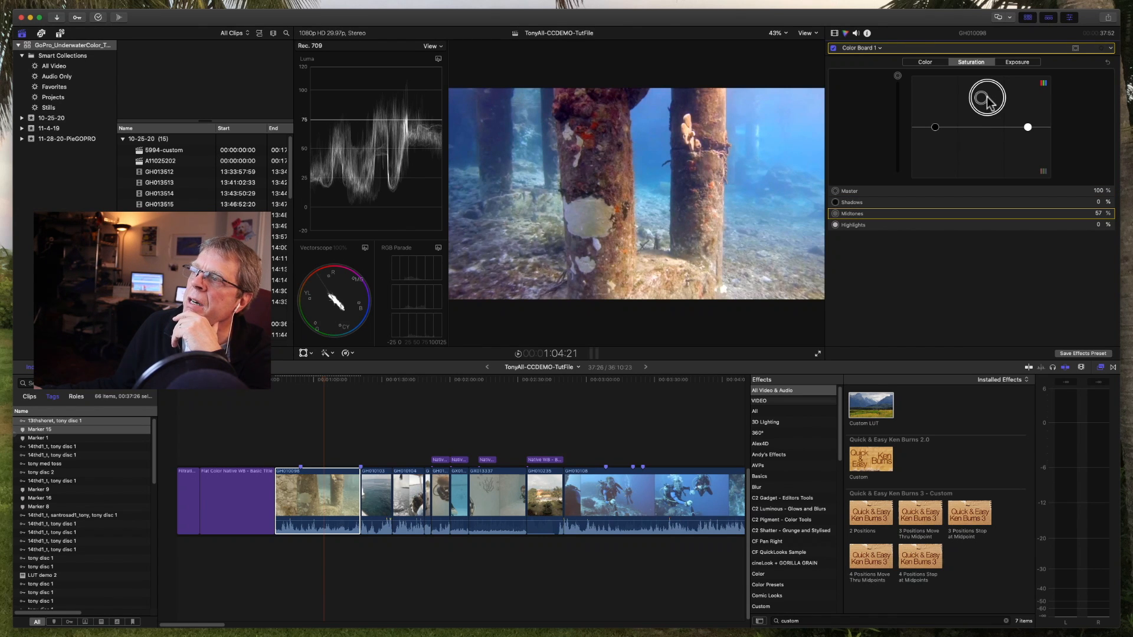
click(1108, 62)
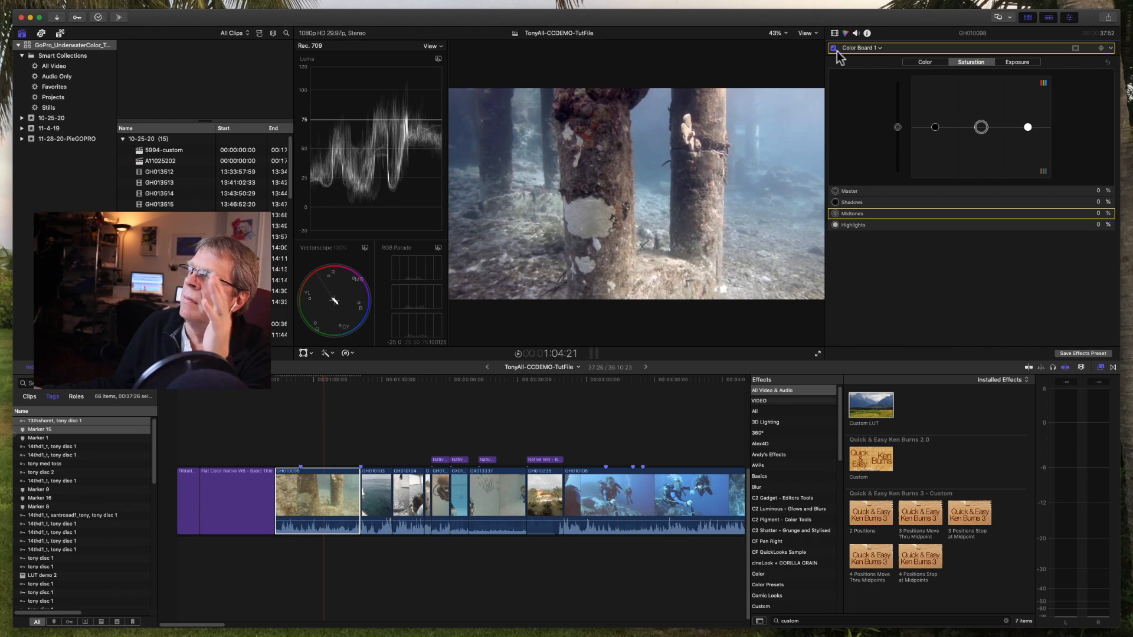
click(1025, 63)
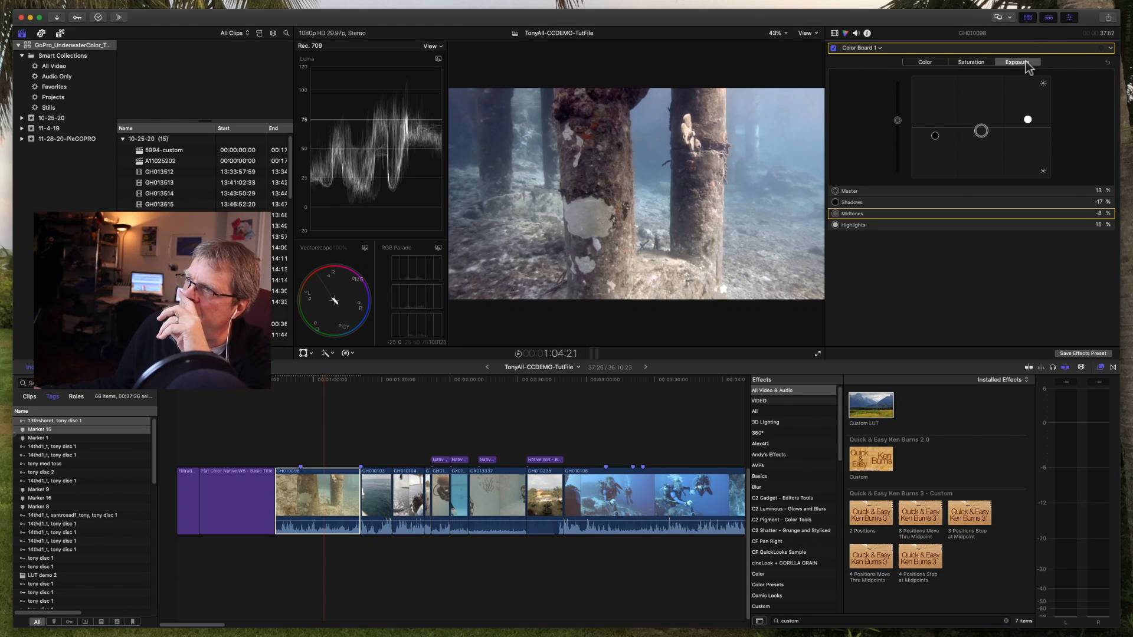
click(920, 62)
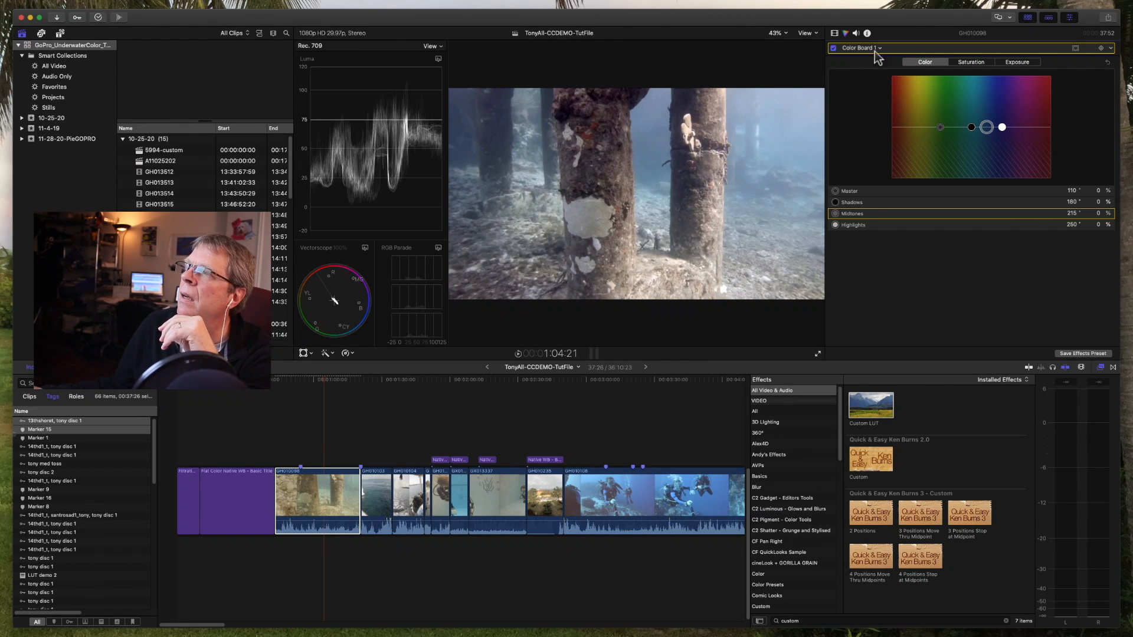
Step: Add a Custom LUT effect to the clip and load the GC_Apex_Protune-to-709 LUT
click(834, 34)
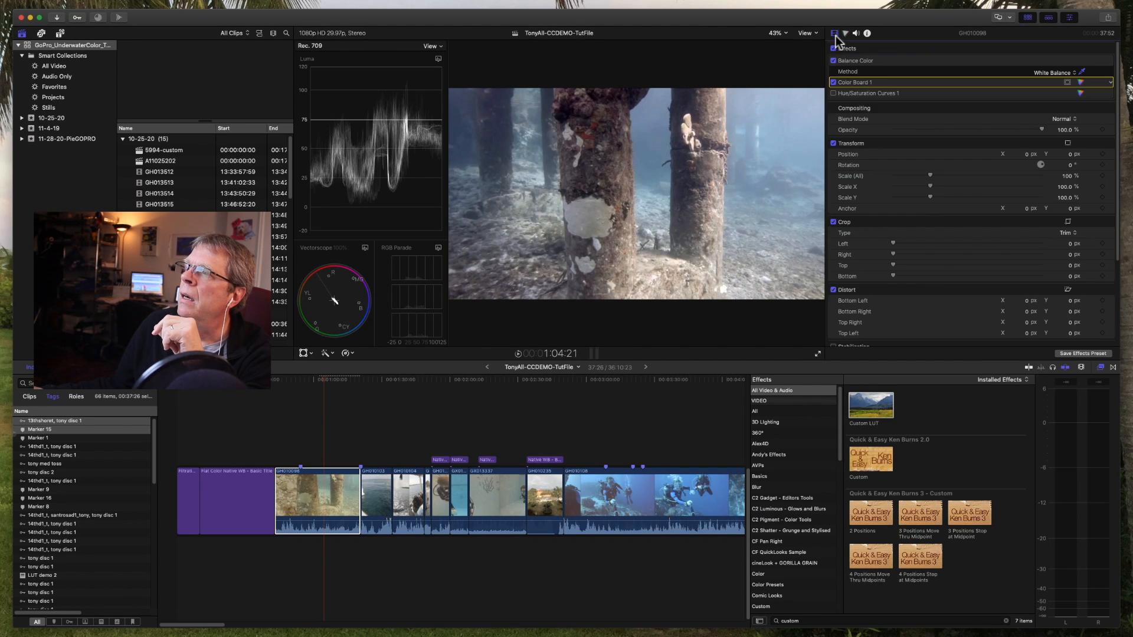
double_click(866, 409)
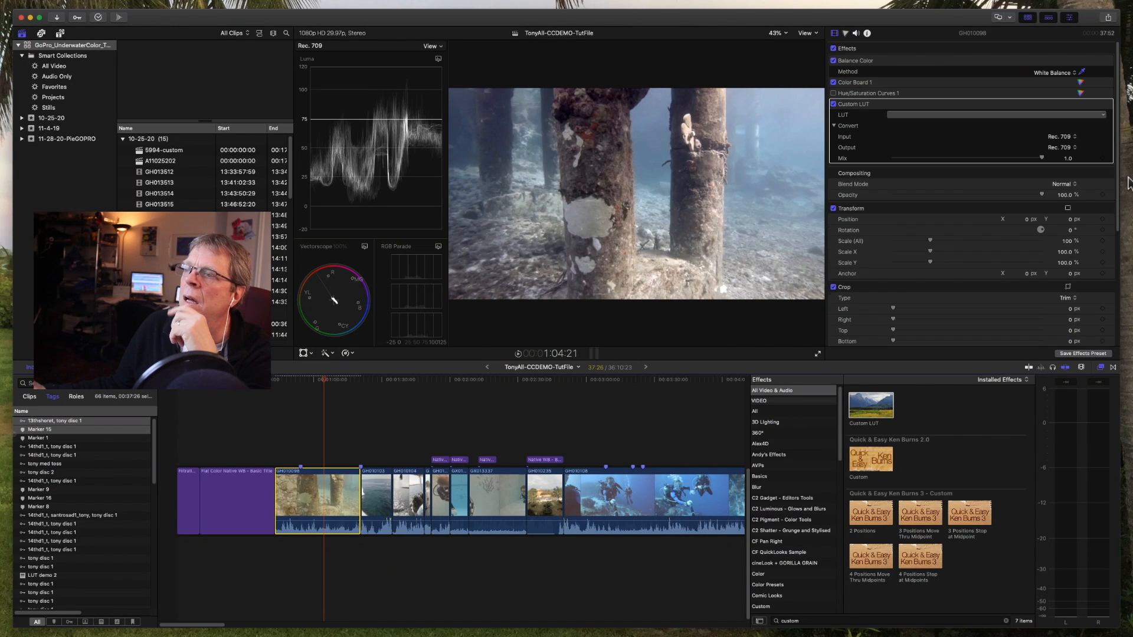
click(908, 115)
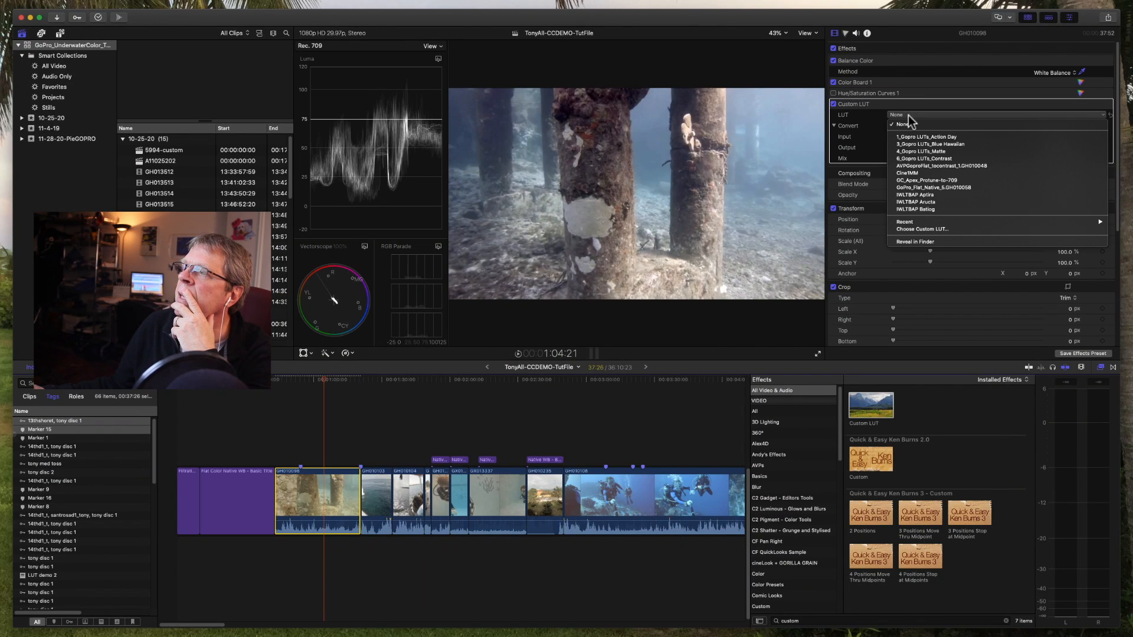
click(999, 182)
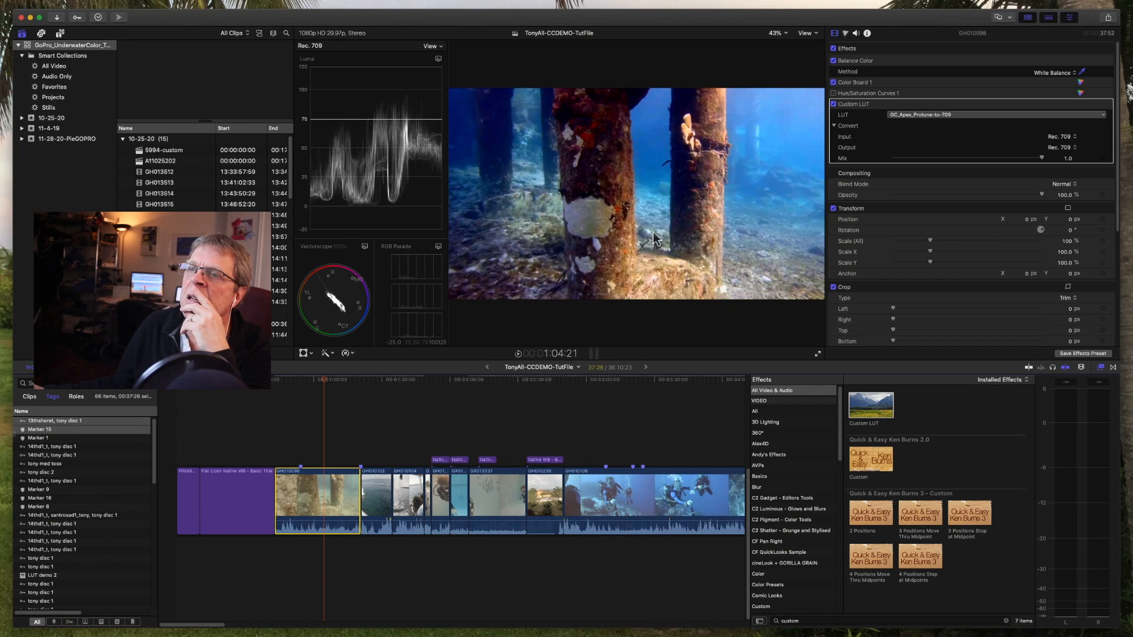
Step: Toggle the Custom LUT effect off and on to compare the pilings frame with and without it
click(833, 104)
click(833, 105)
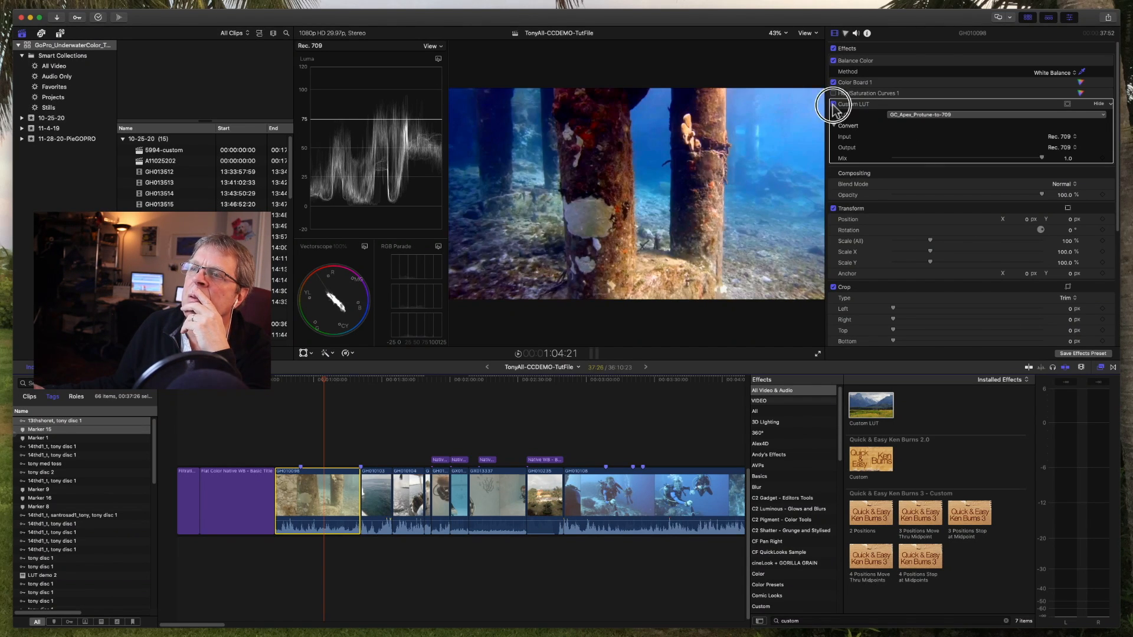
click(834, 105)
click(833, 105)
click(834, 104)
click(833, 104)
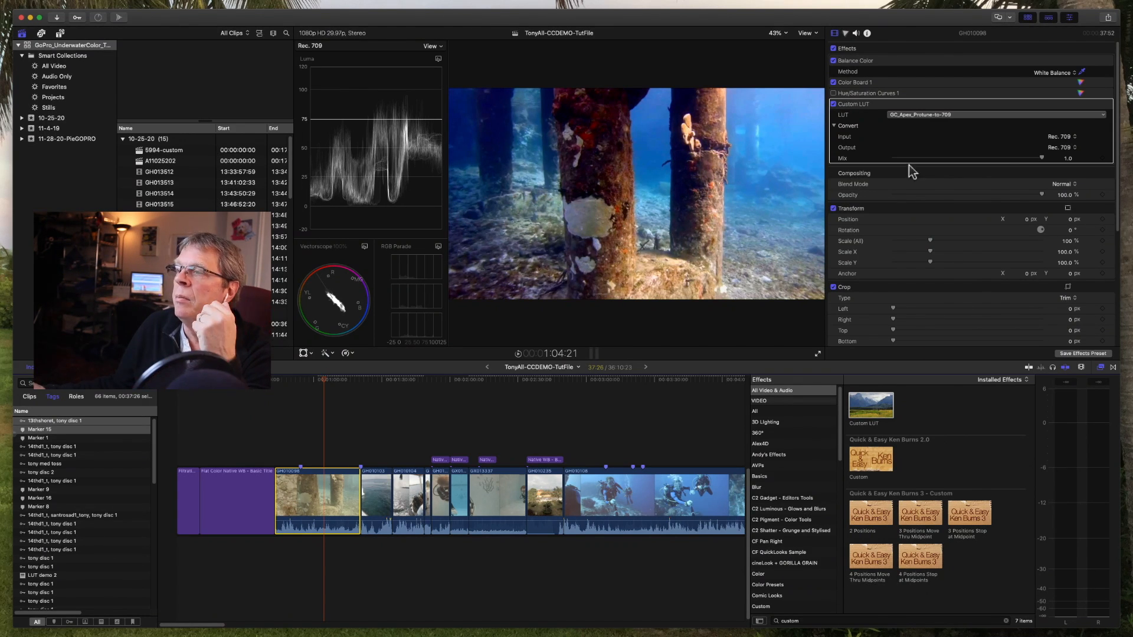
Step: Set the Custom LUT's mix to 0.8 and place the effect between Color Board 1 and Hue/Saturation Curves 1
drag(988, 159, 1012, 158)
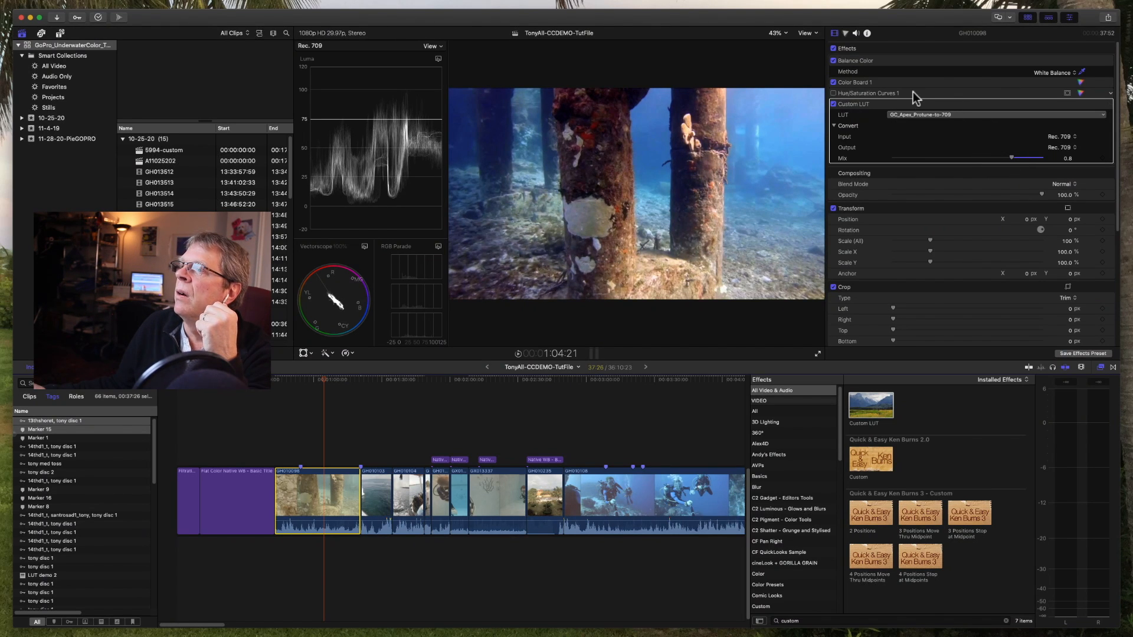
drag(912, 91, 906, 167)
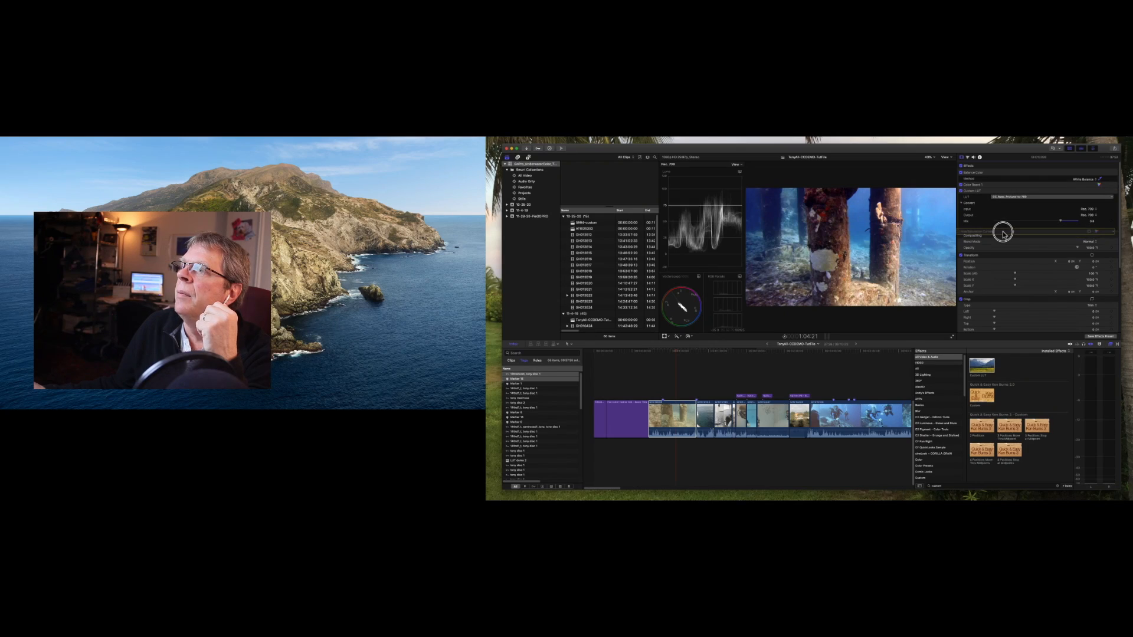
drag(1003, 233, 971, 190)
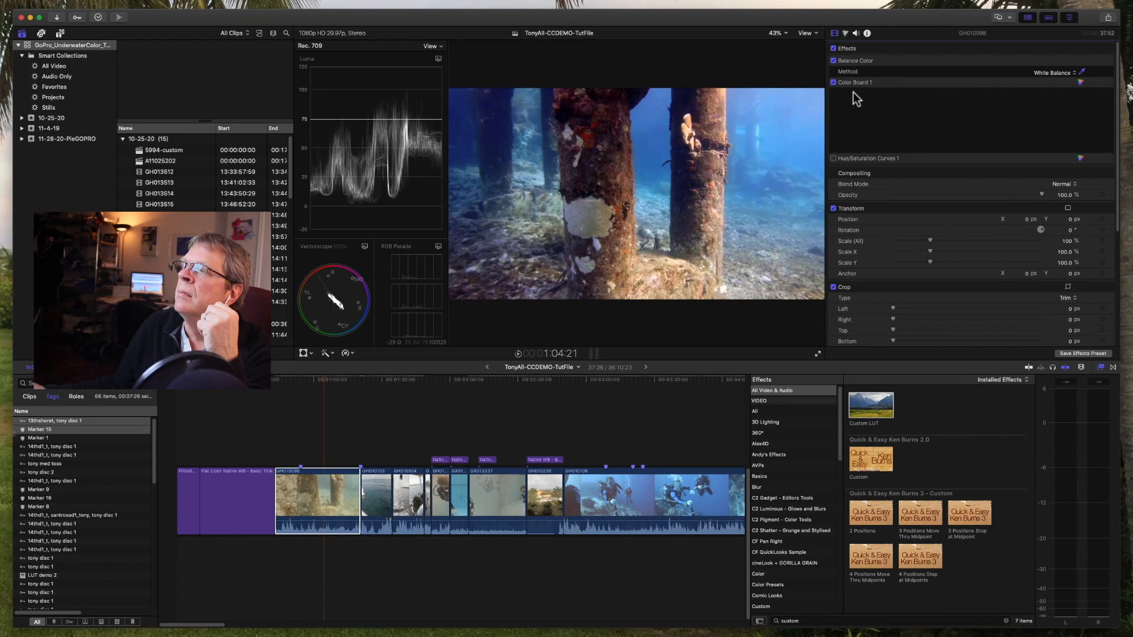
drag(853, 93, 853, 92)
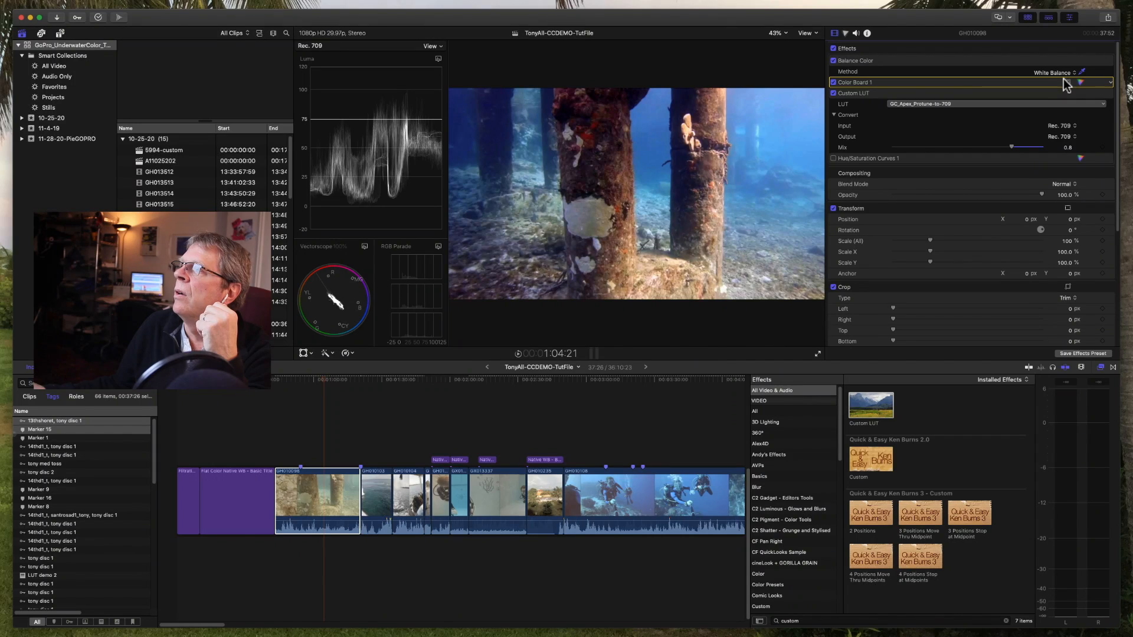
Step: Adjust Color Board 1's exposure to midtones 14%, shadows -19% and highlights 12%
click(1080, 81)
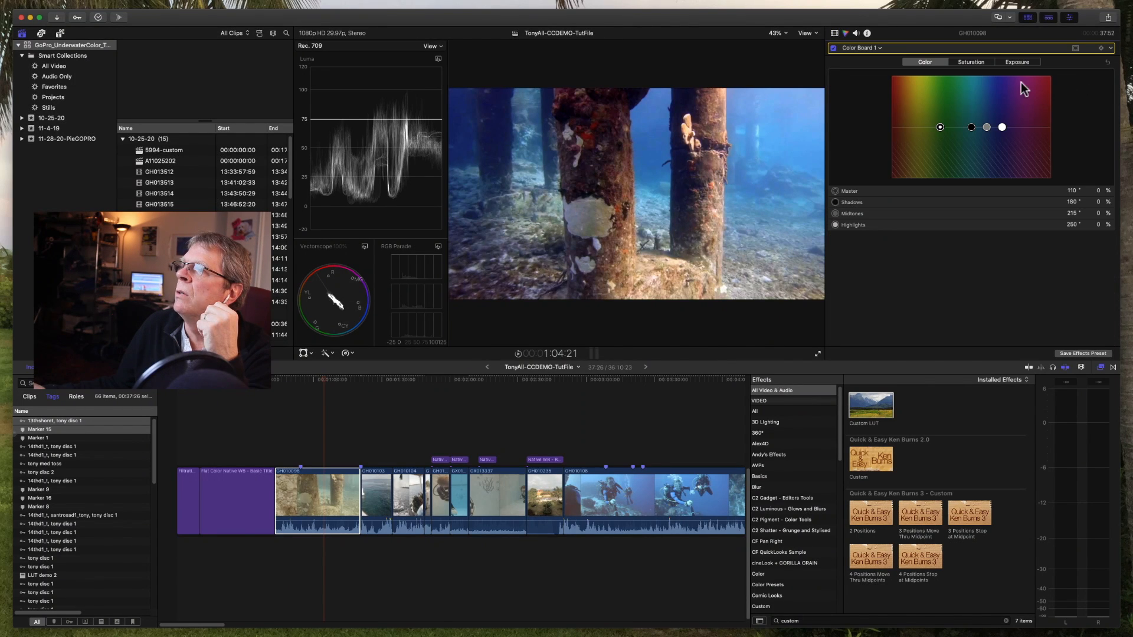
click(1015, 62)
drag(981, 131, 935, 138)
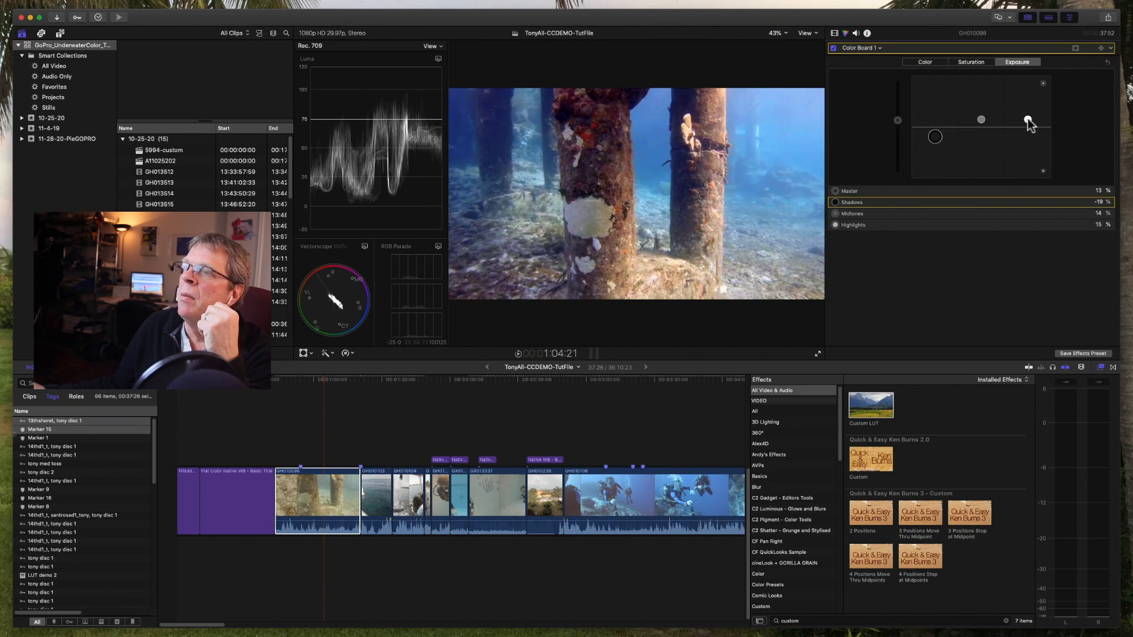
drag(1027, 118, 1027, 121)
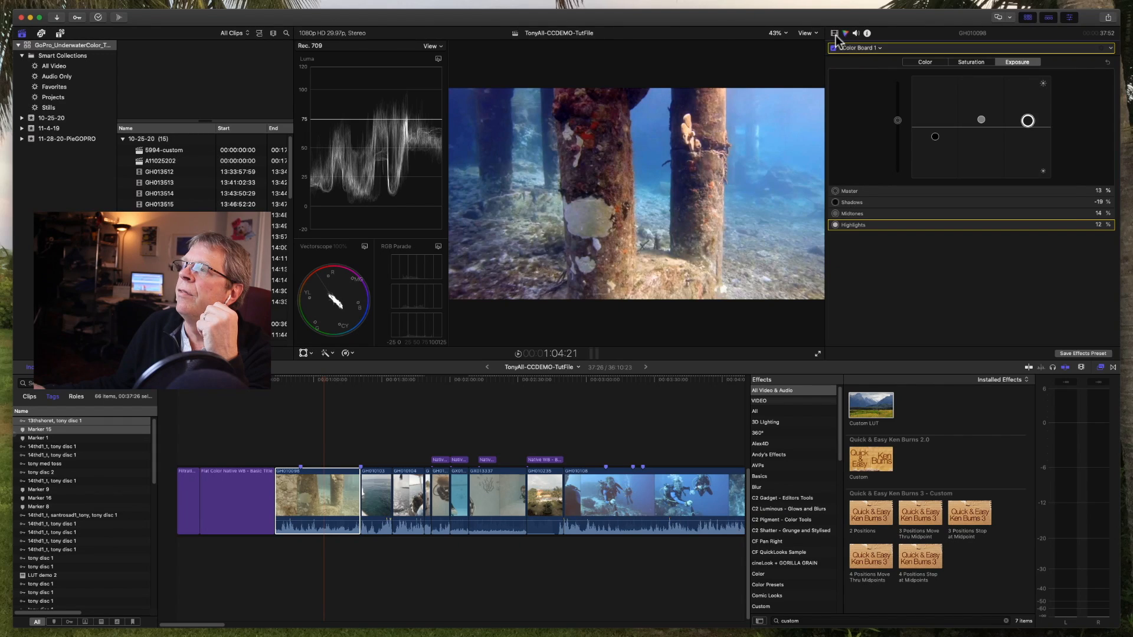
Step: Go to the diver frame at 54:10 and set the Custom LUT's mix to 0.86
click(835, 34)
click(889, 94)
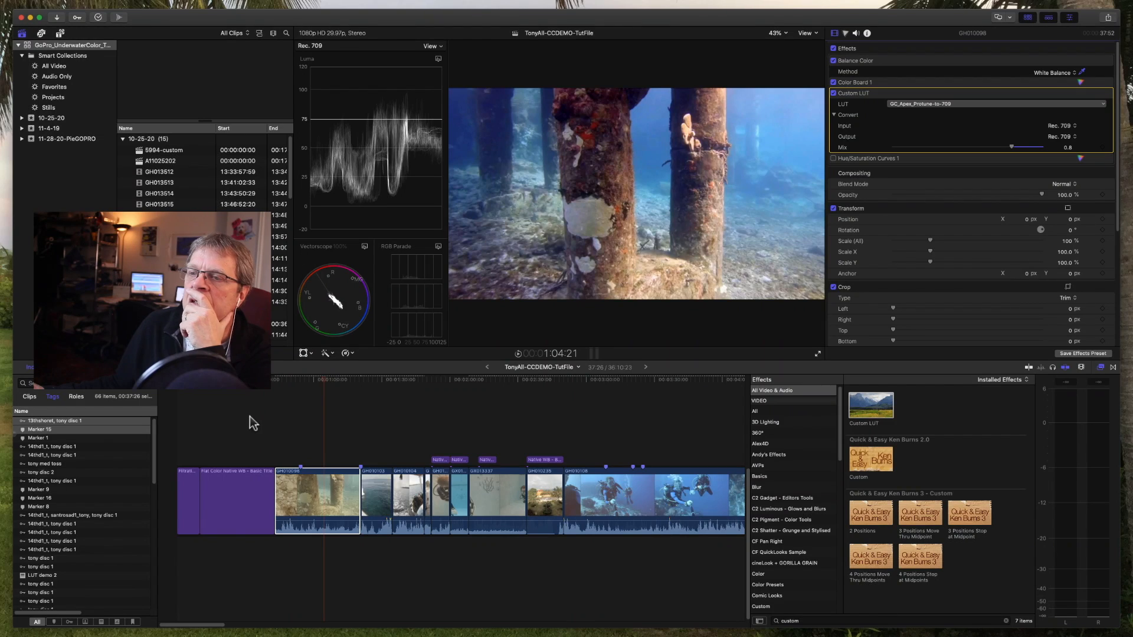
drag(324, 380, 302, 390)
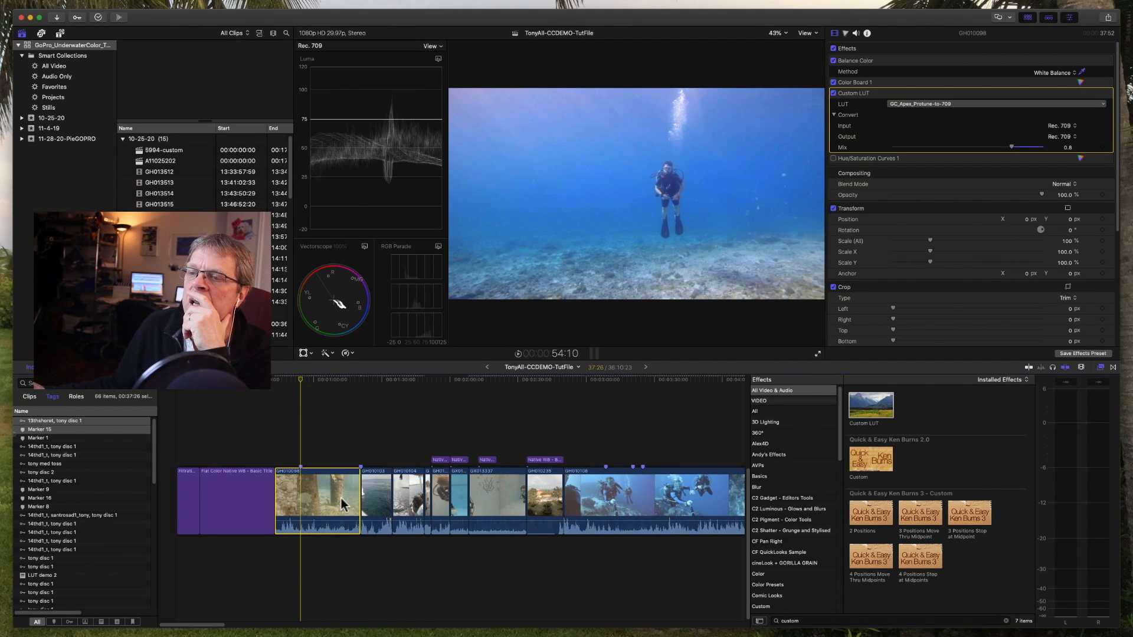
click(308, 381)
mouse_move(308, 380)
mouse_down()
mouse_move(289, 385)
mouse_move(302, 382)
mouse_up()
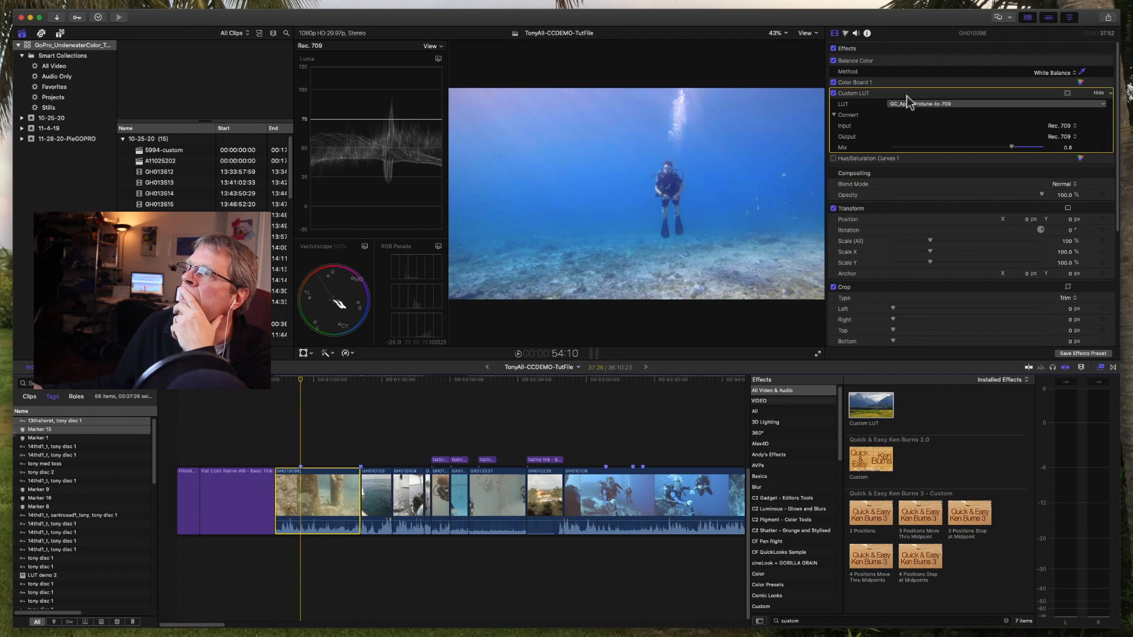
click(1028, 147)
drag(1028, 148, 1020, 148)
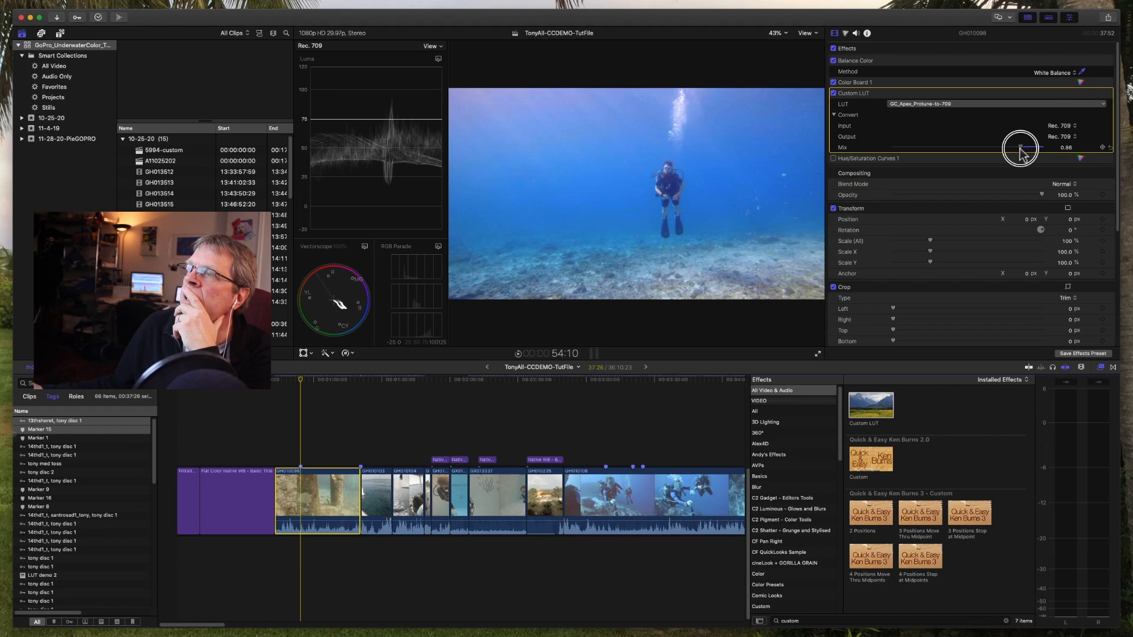
Step: Set Color Board 1's exposure to midtones 10%, shadows -28% and highlights 27%, and check the pilings at 1:10:14
click(888, 82)
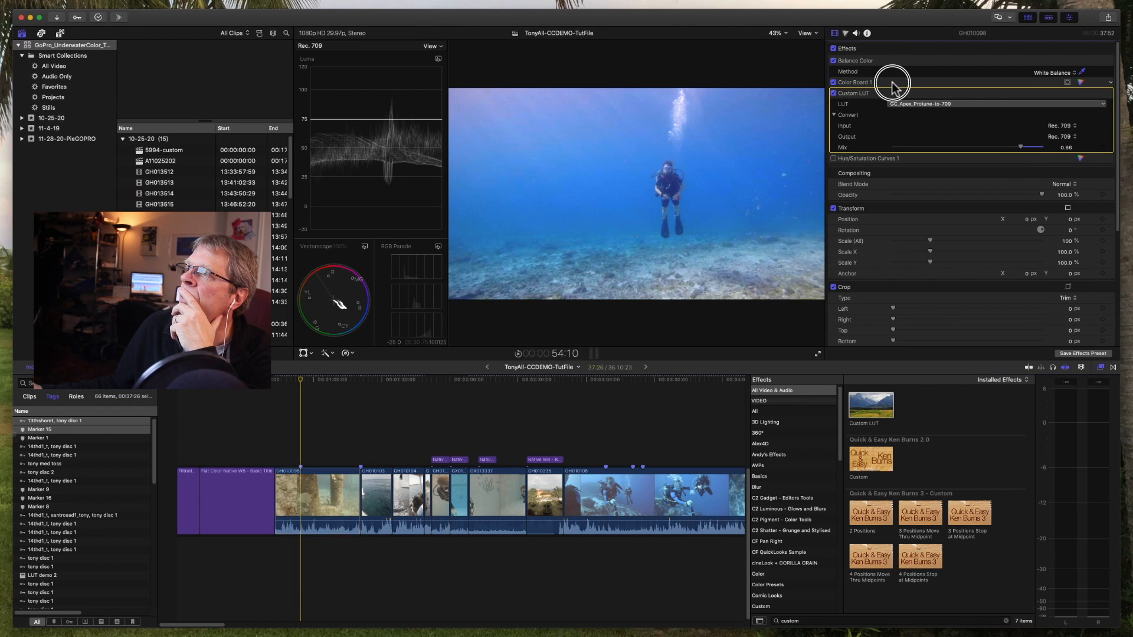
click(1080, 83)
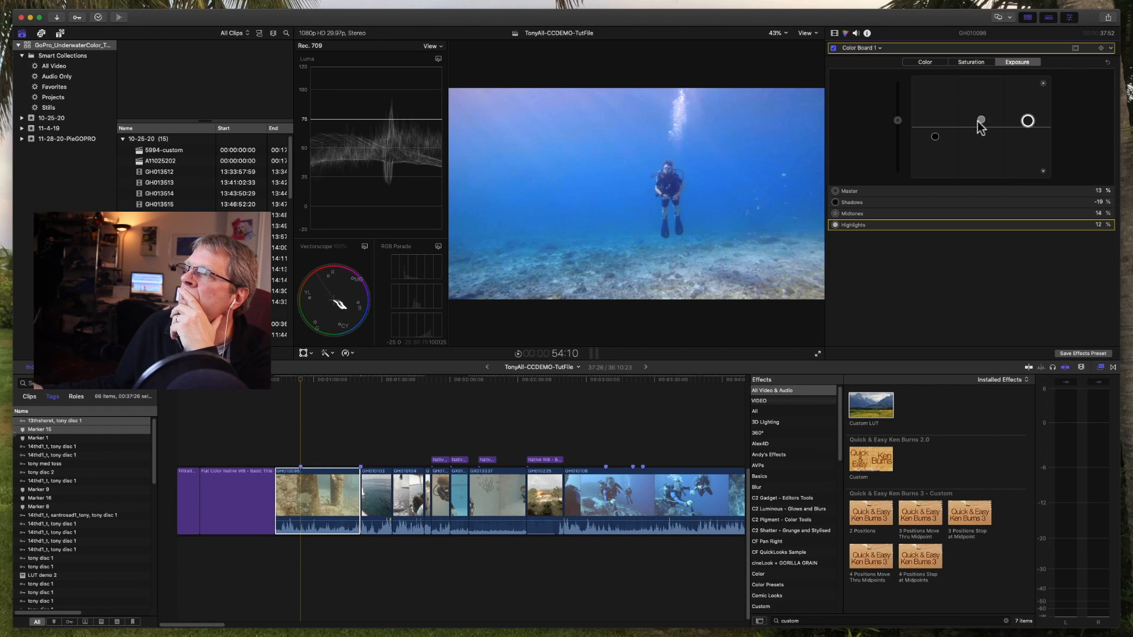
drag(980, 123, 932, 141)
drag(1028, 121, 1028, 113)
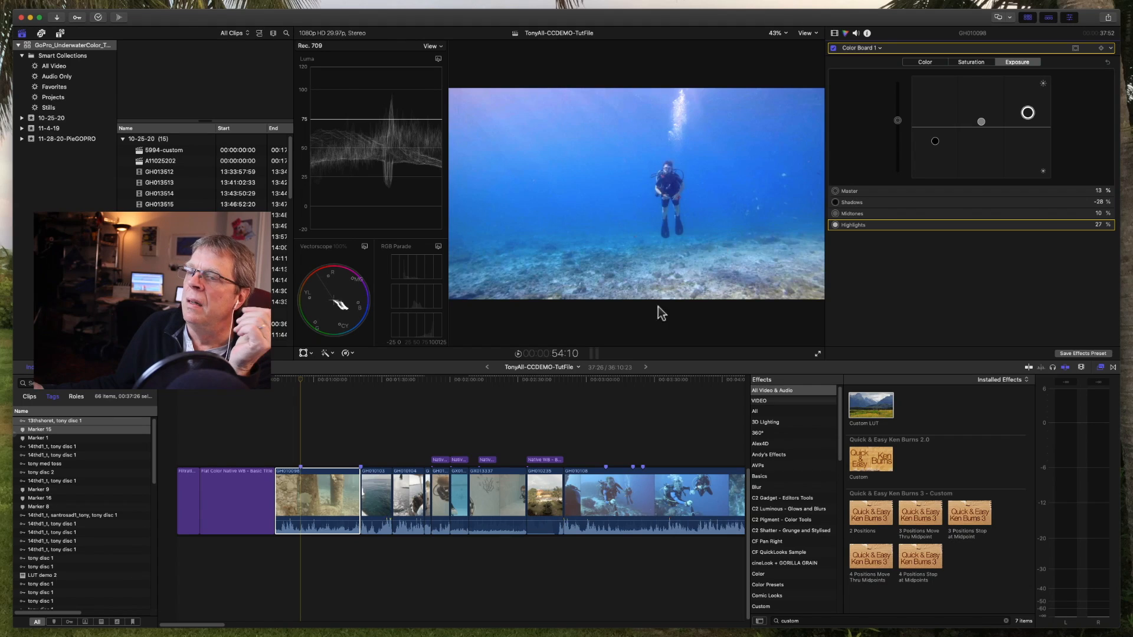
mouse_move(336, 383)
mouse_down()
mouse_move(324, 381)
mouse_move(336, 384)
mouse_up()
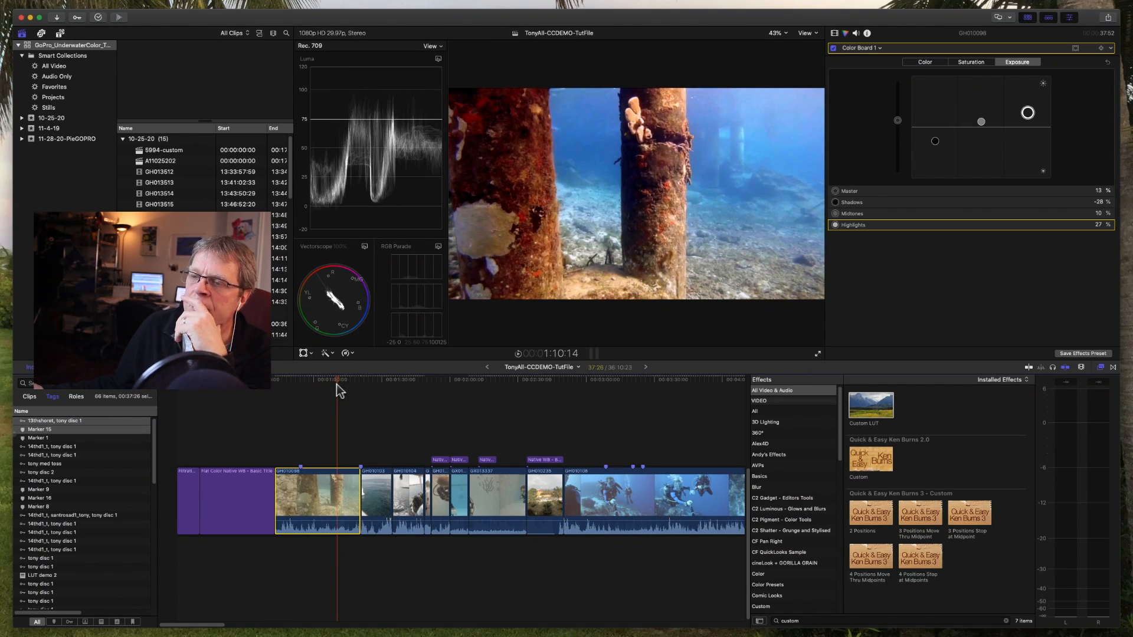